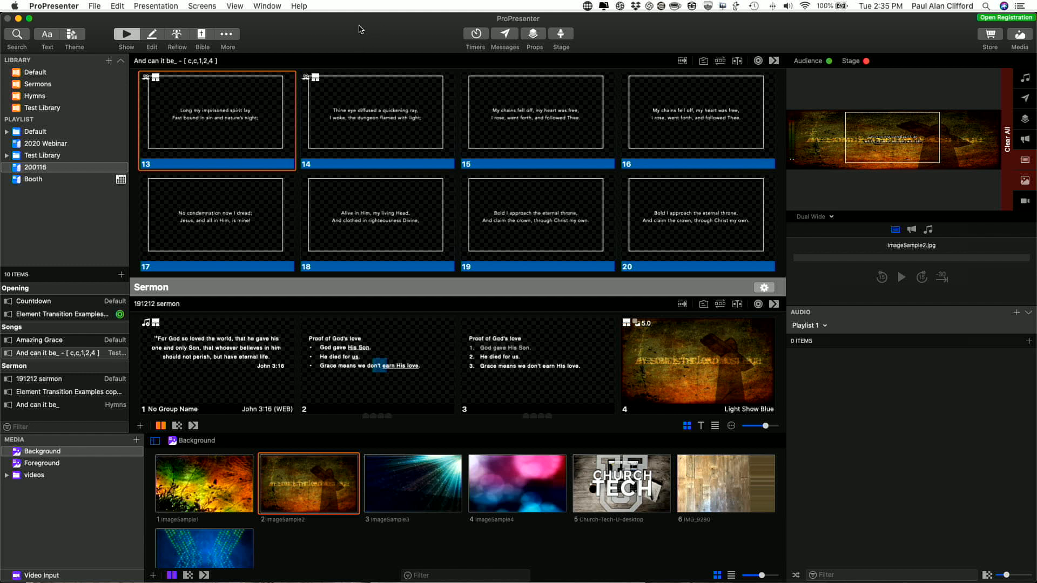
- Open the screen configuration and examine the Double Wide audience screen, its available outputs, and the LeftDH2Go screen
left_click(202, 6)
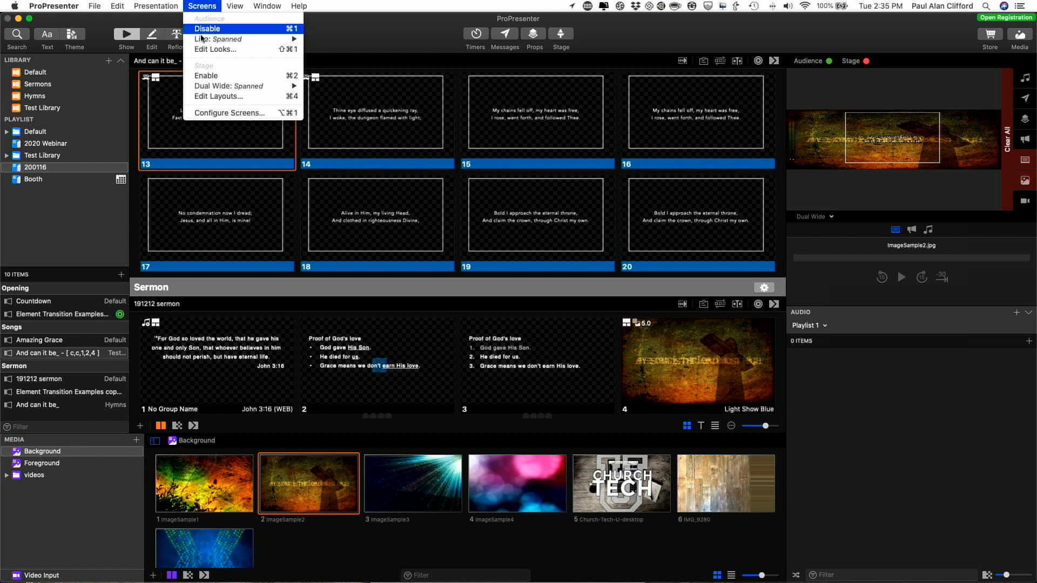
left_click(217, 114)
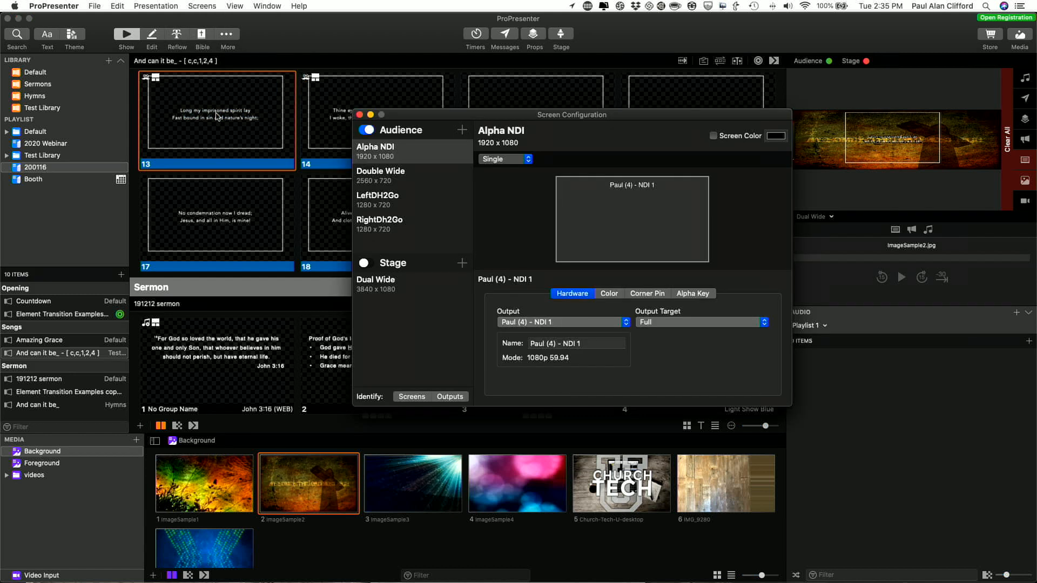
left_click(394, 179)
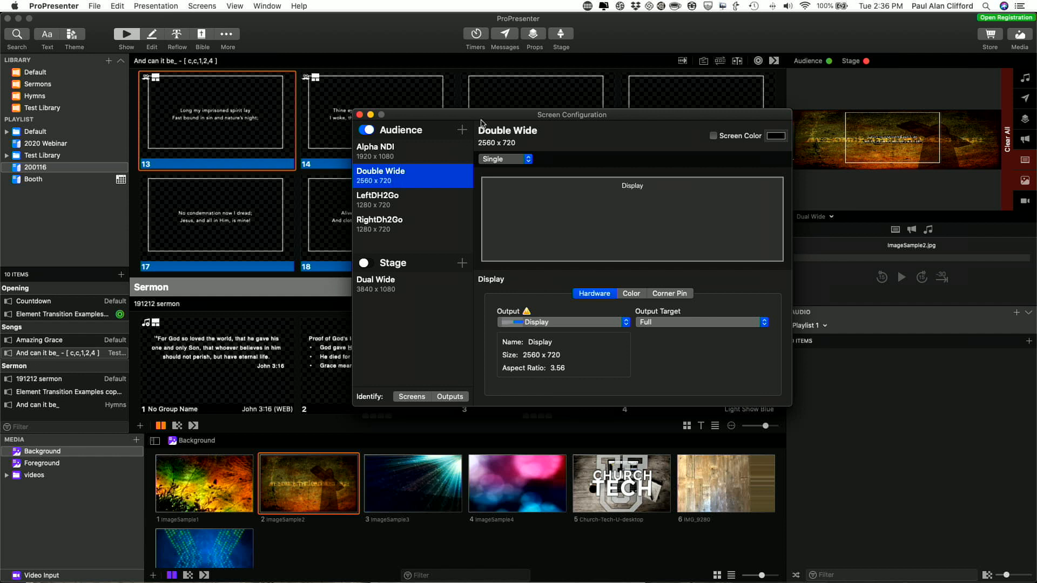
left_click(463, 131)
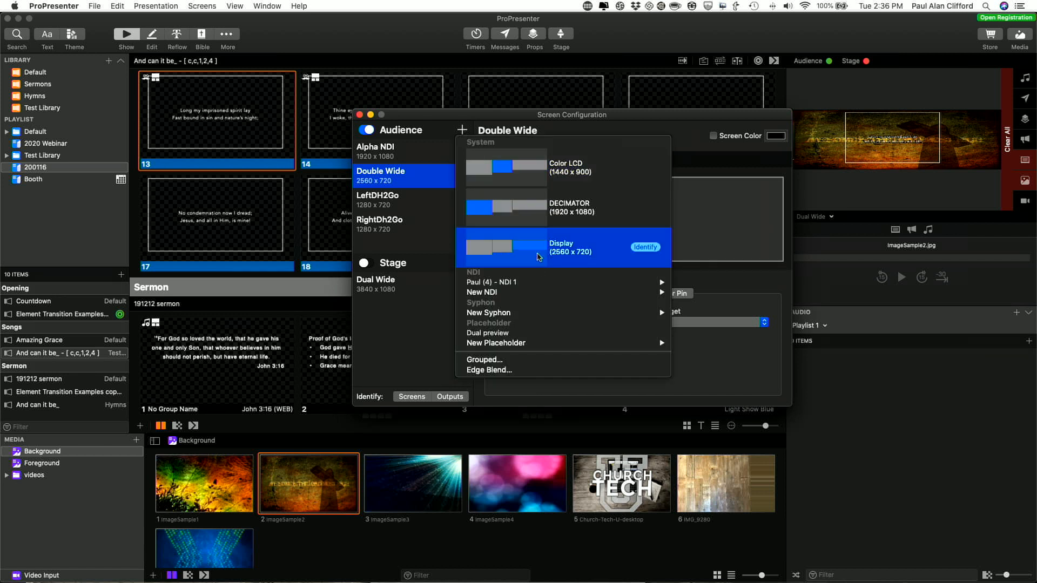
left_click(648, 128)
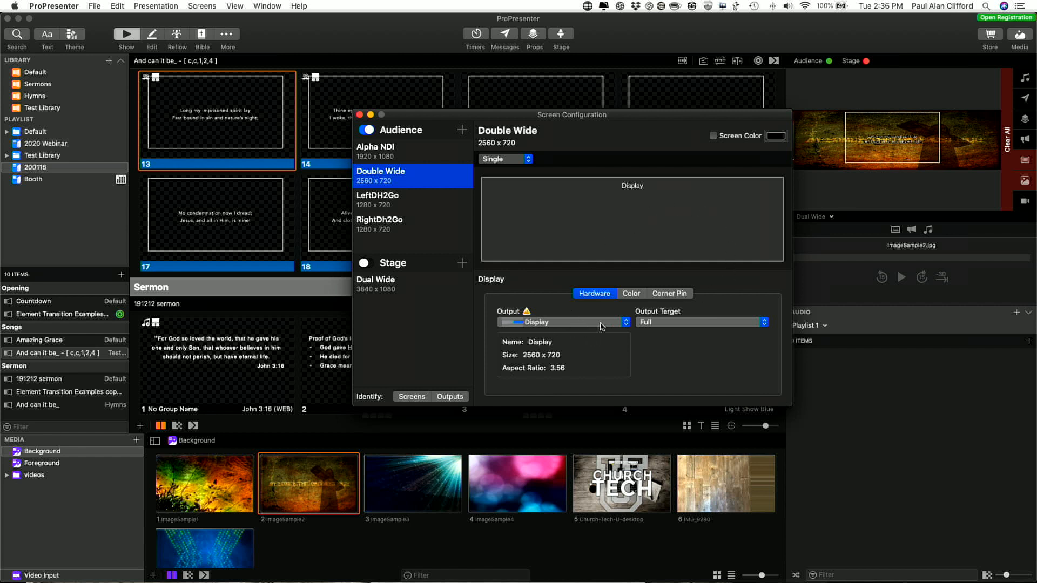
left_click(626, 324)
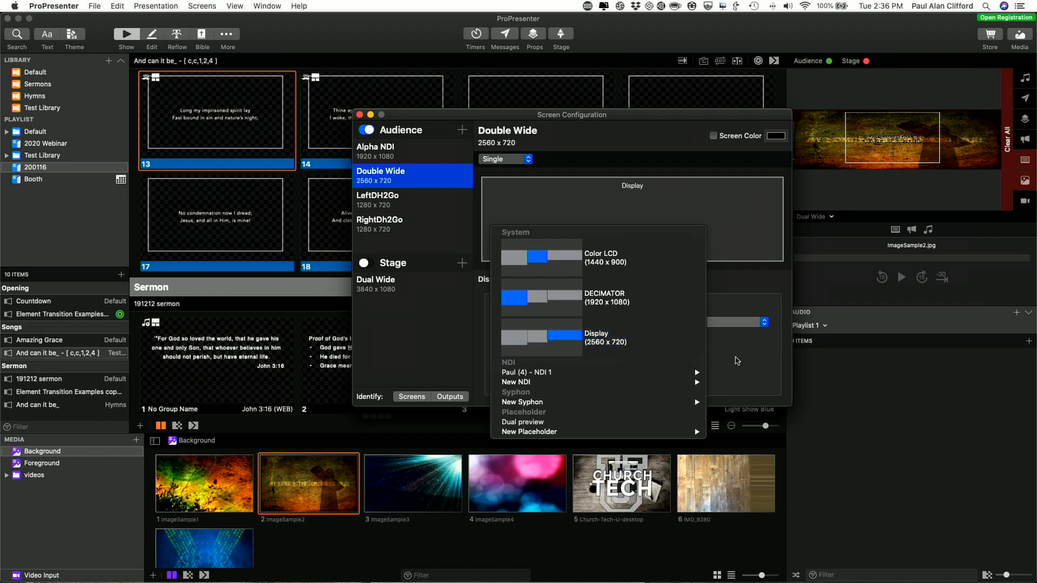
left_click(738, 361)
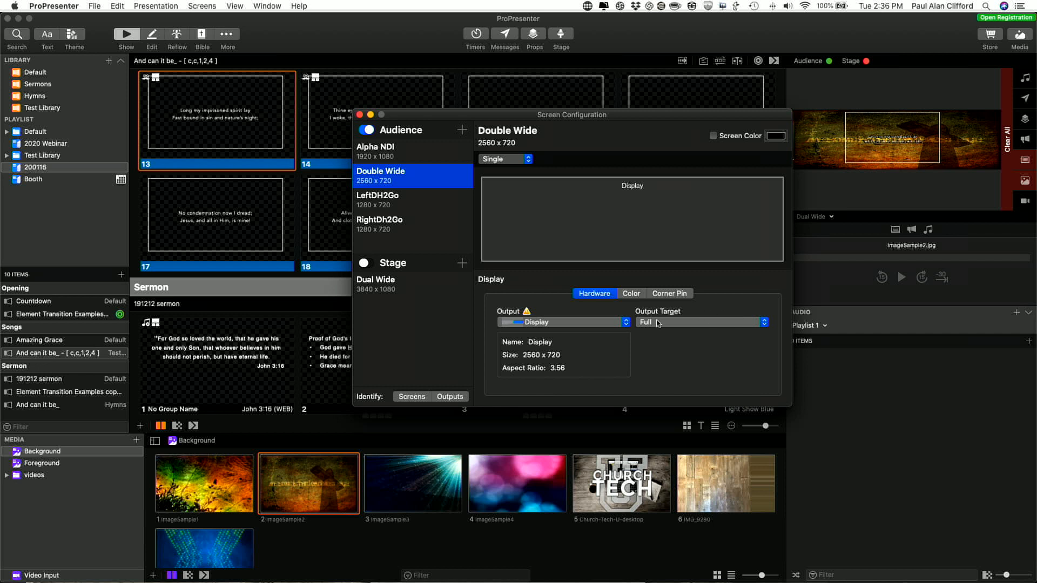
left_click(381, 195)
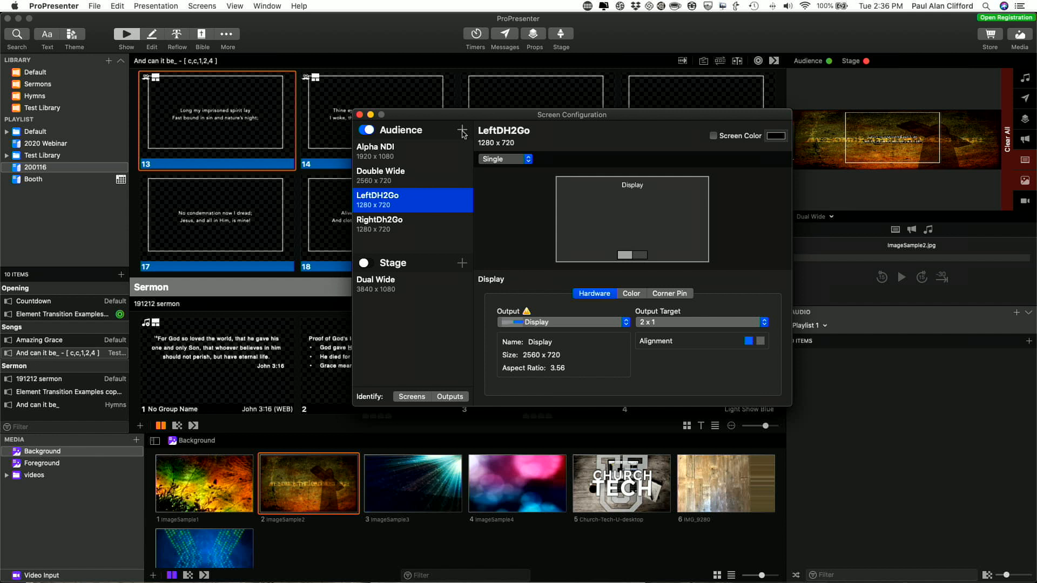
left_click(463, 132)
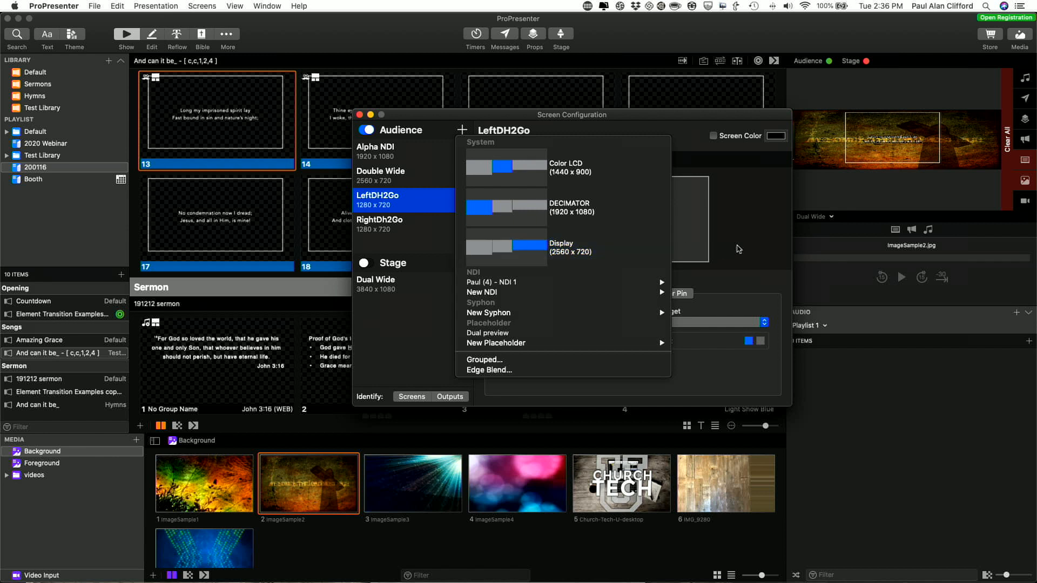
left_click(753, 239)
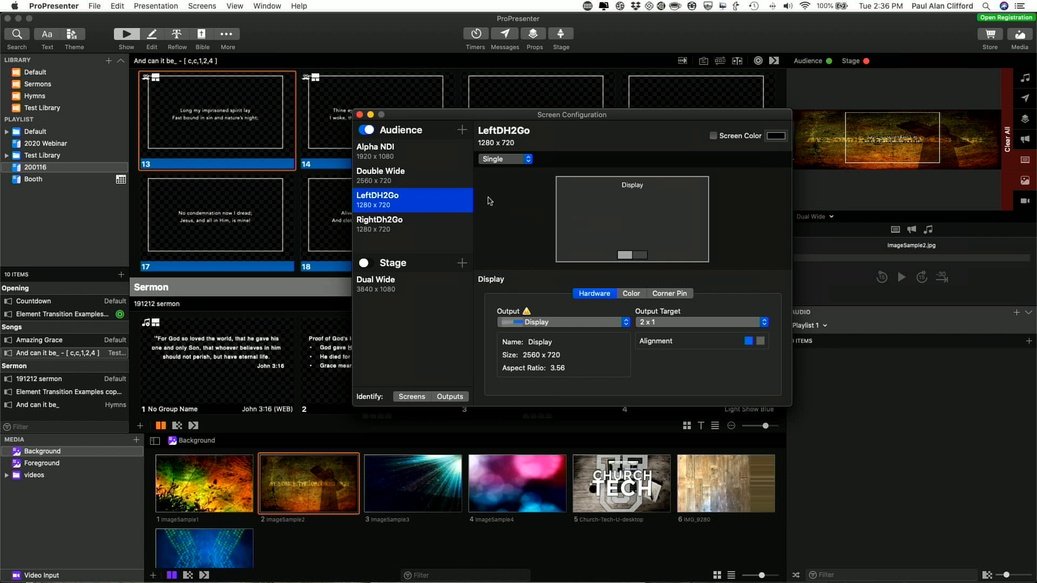
left_click(463, 131)
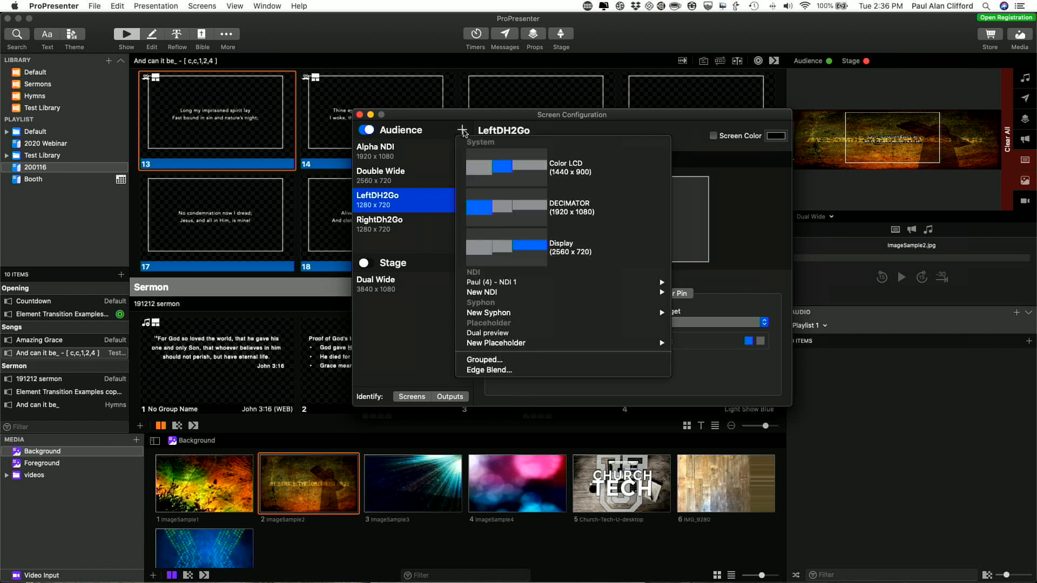
left_click(522, 254)
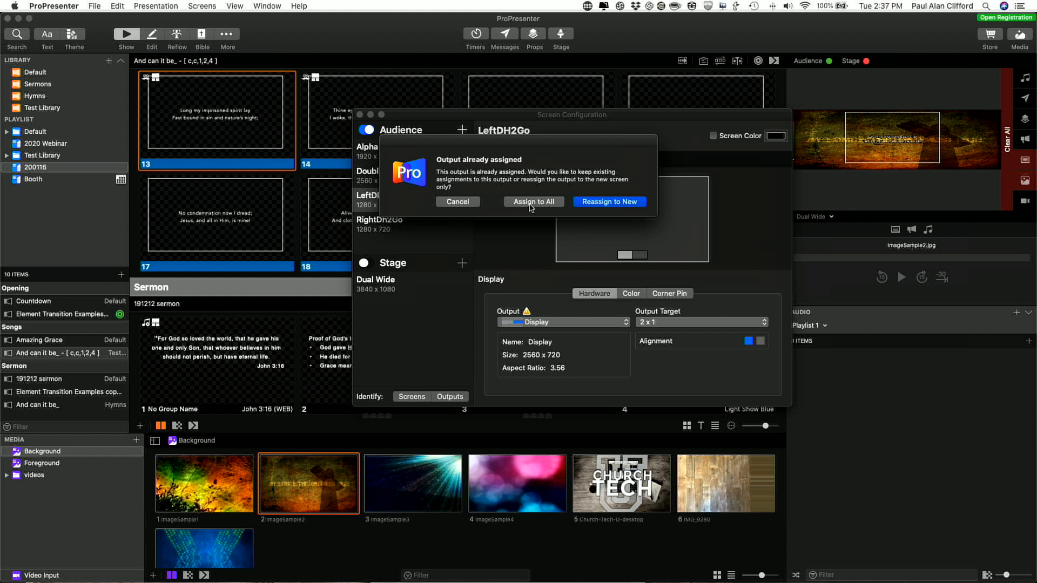
left_click(471, 203)
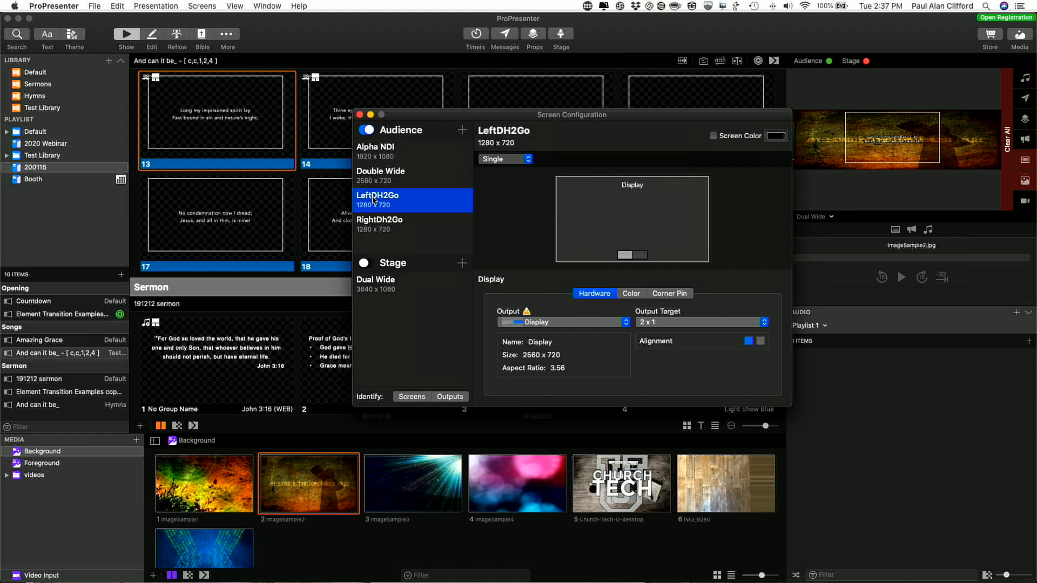
- Review the output target options for the LeftDH2Go audience screen, leaving its current choice
left_click(764, 321)
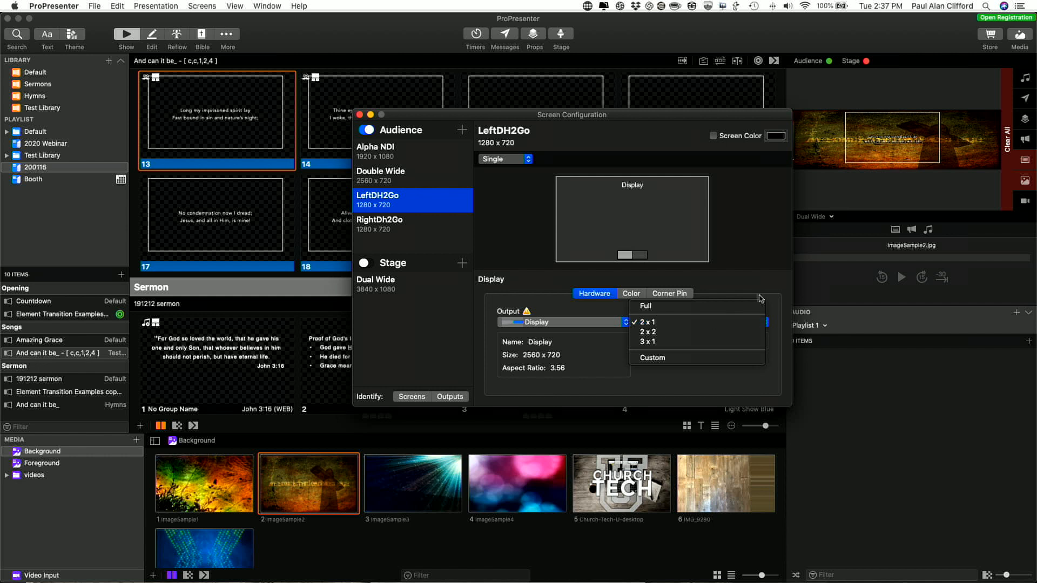
left_click(776, 281)
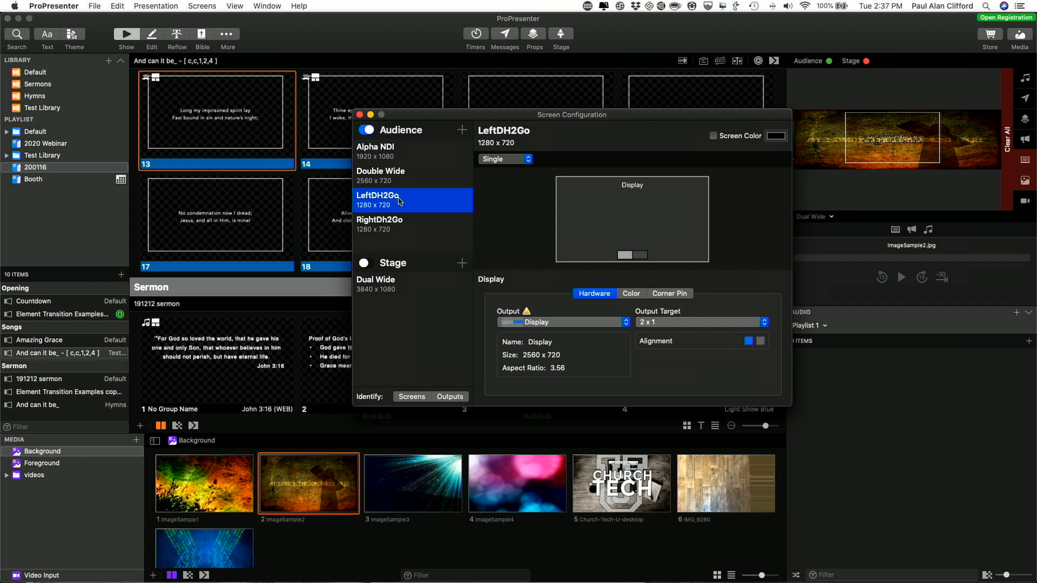
left_click(765, 322)
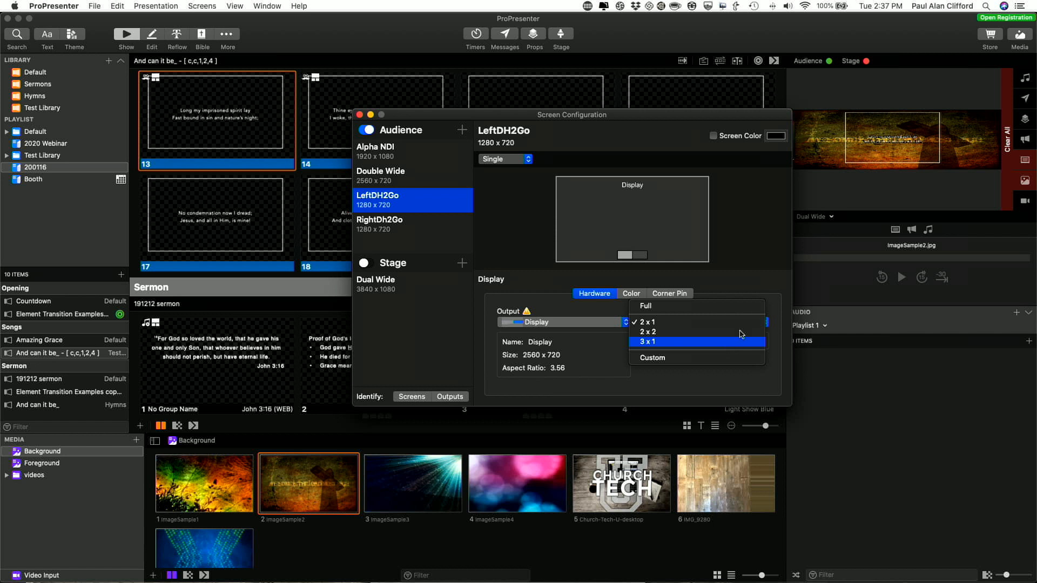
left_click(778, 295)
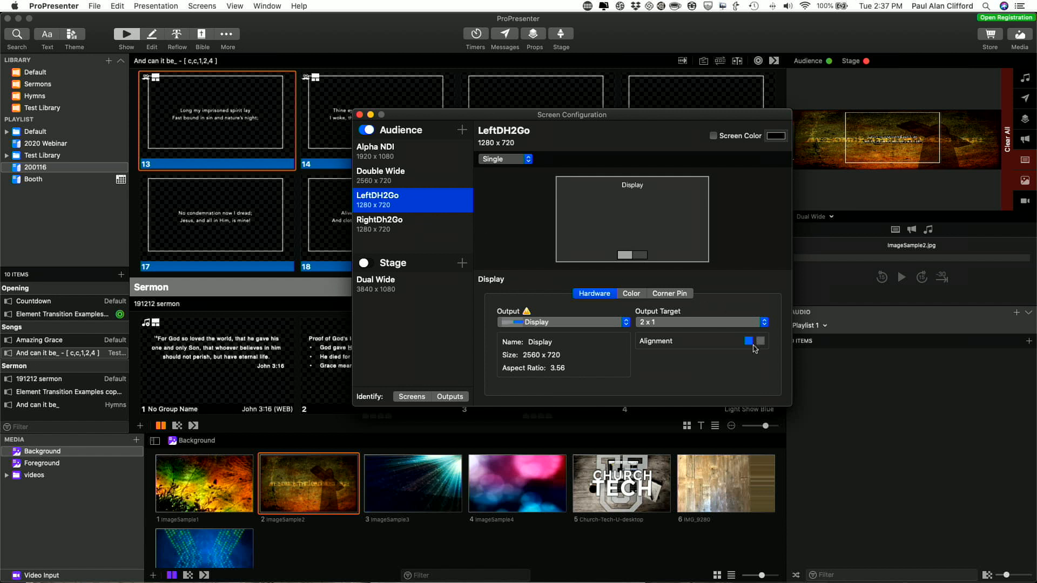
- Compare the output target and alignment of the RightDh2Go and LeftDH2Go screens and close the screen configuration
left_click(380, 225)
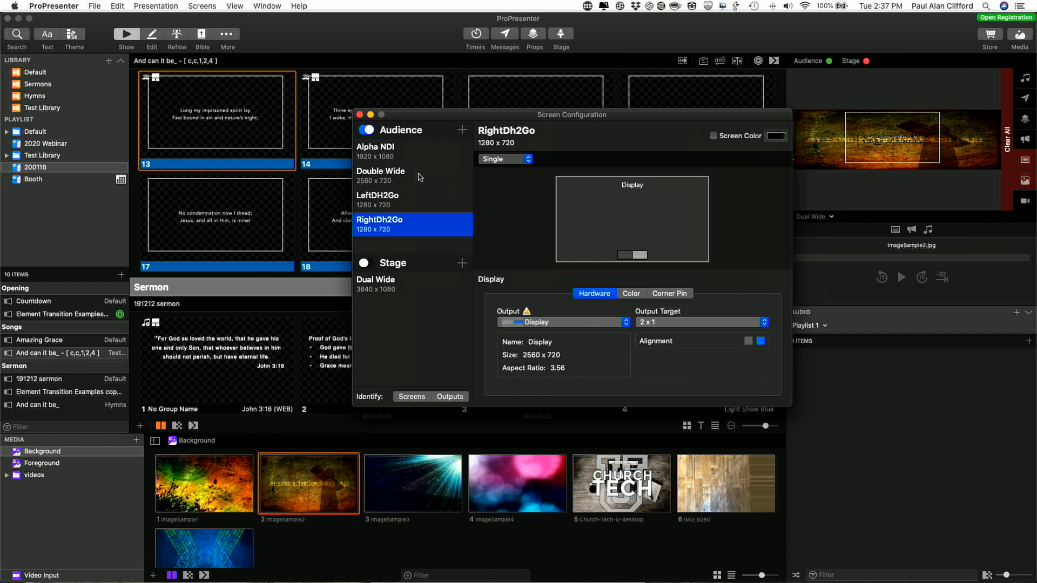
left_click(374, 200)
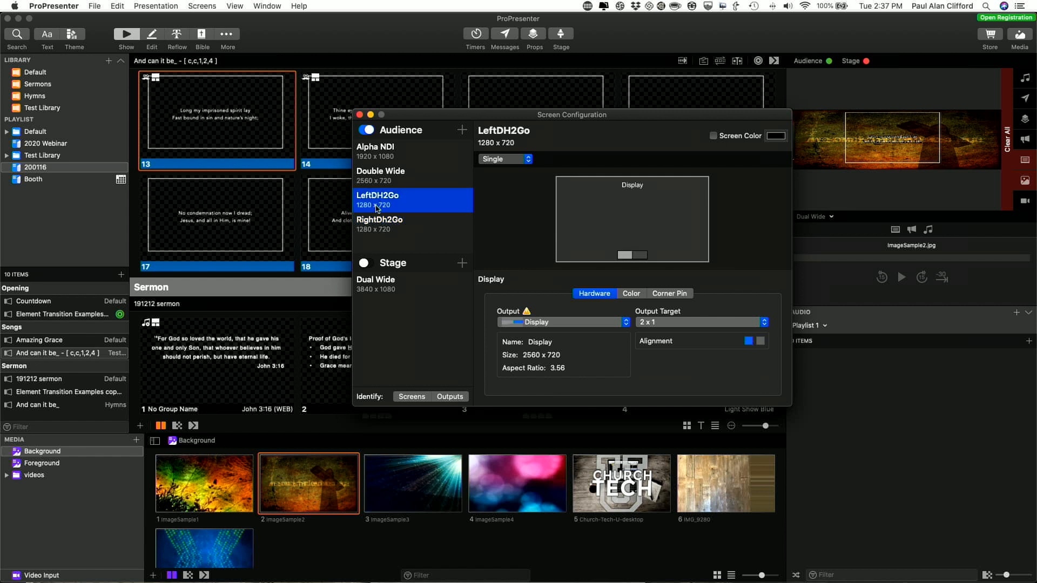
left_click(379, 232)
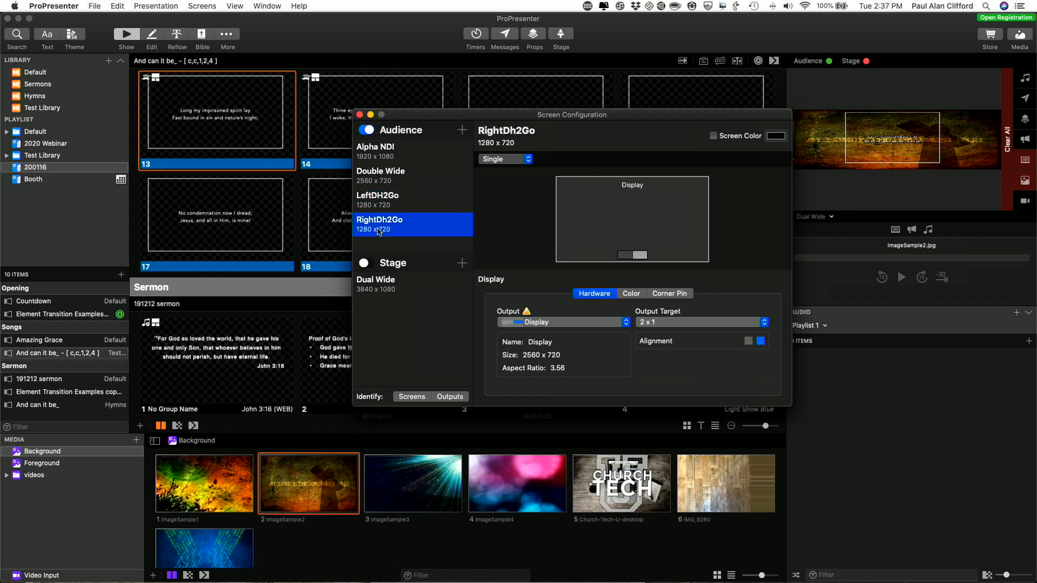
left_click(359, 115)
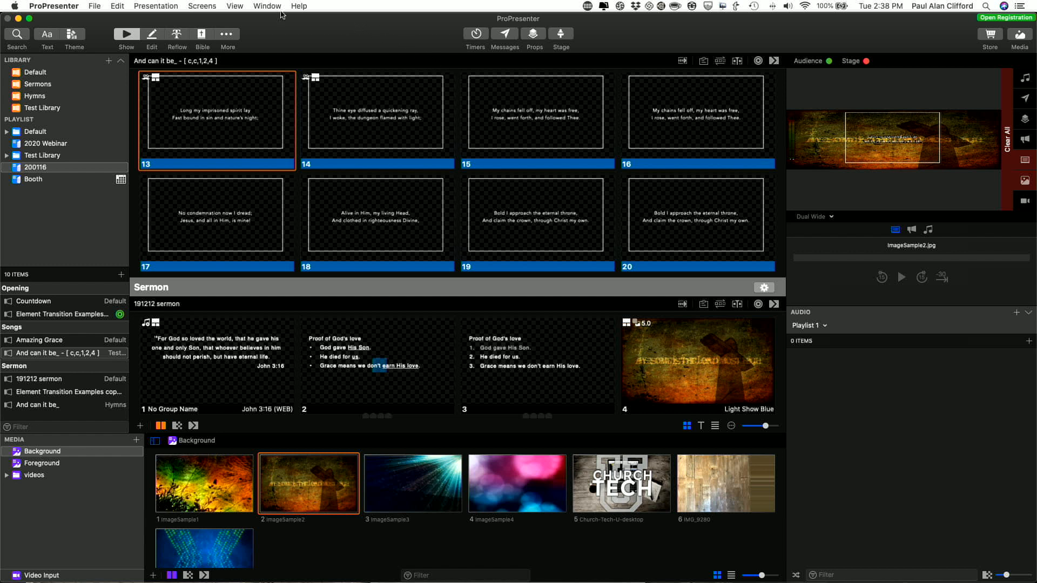
- Open the stage layout editor and view the screen preview sources that can be added to the Spanned layout
left_click(203, 7)
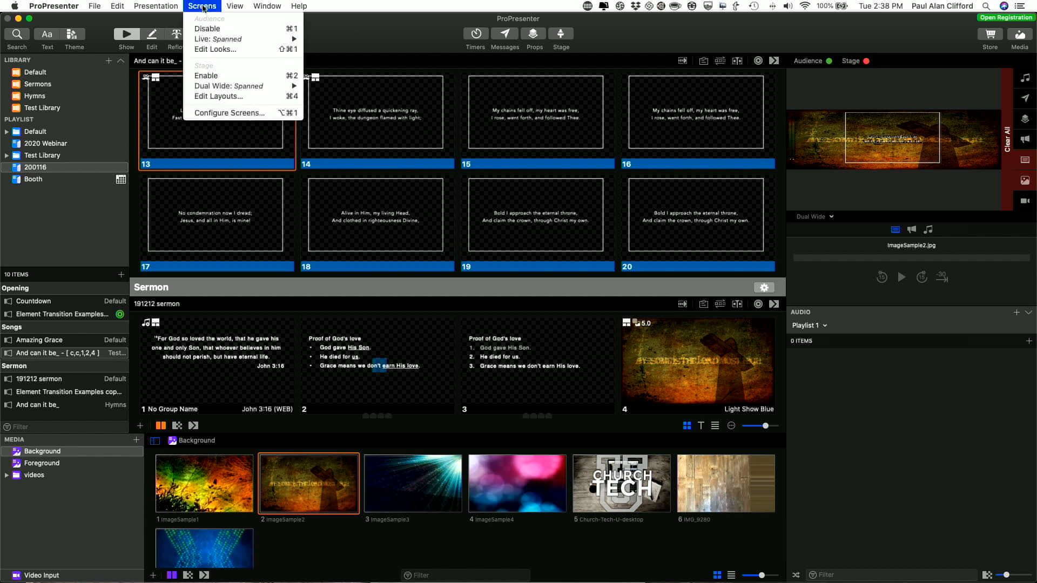
left_click(217, 97)
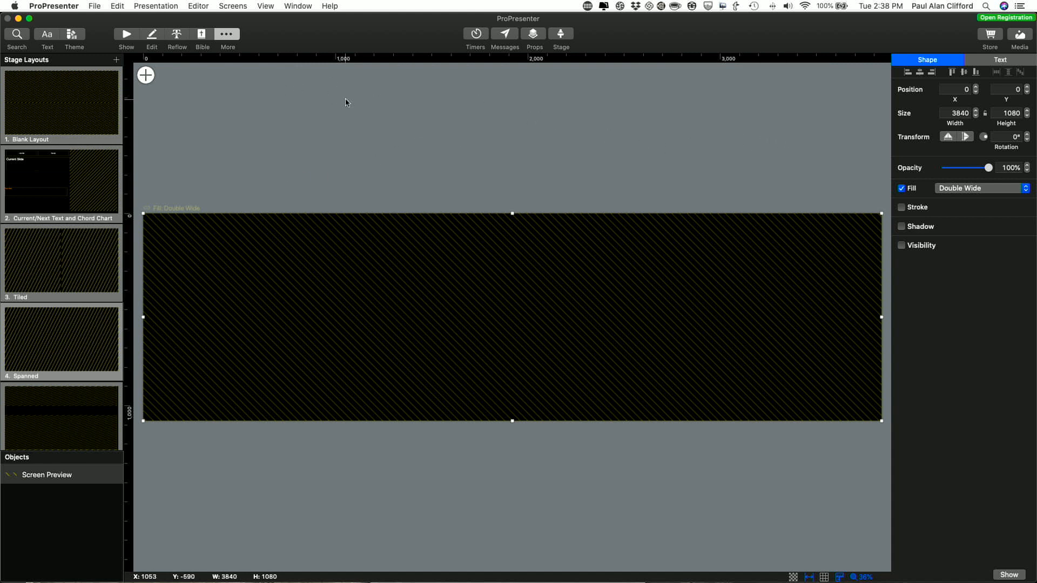
left_click(146, 76)
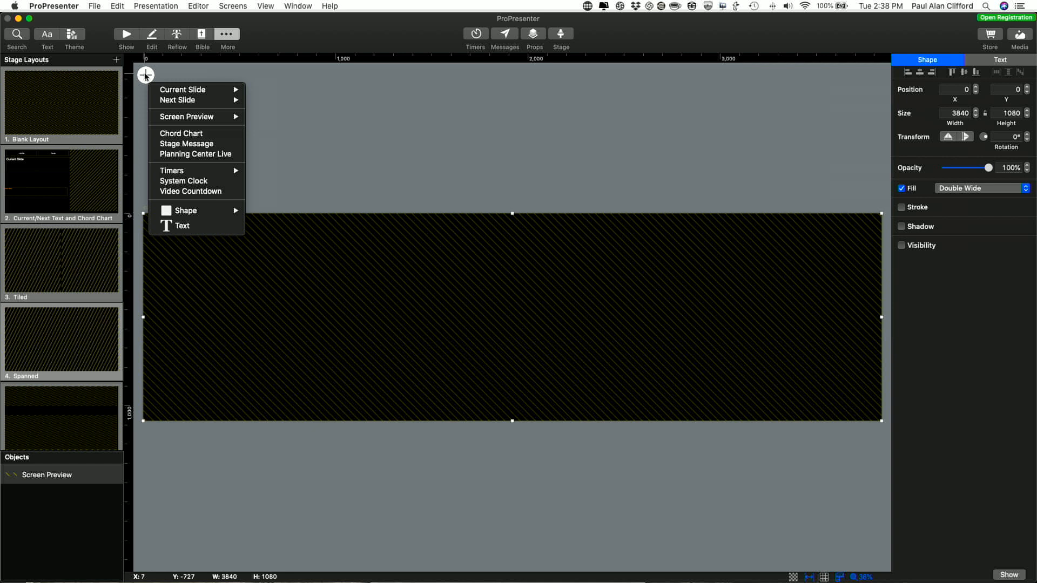
mouse_move(181, 117)
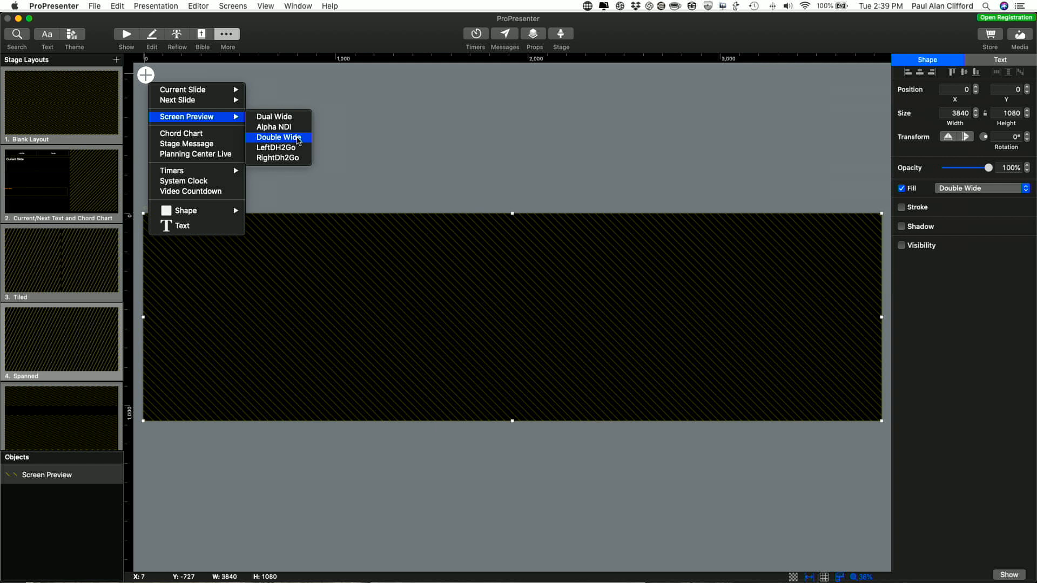
left_click(389, 130)
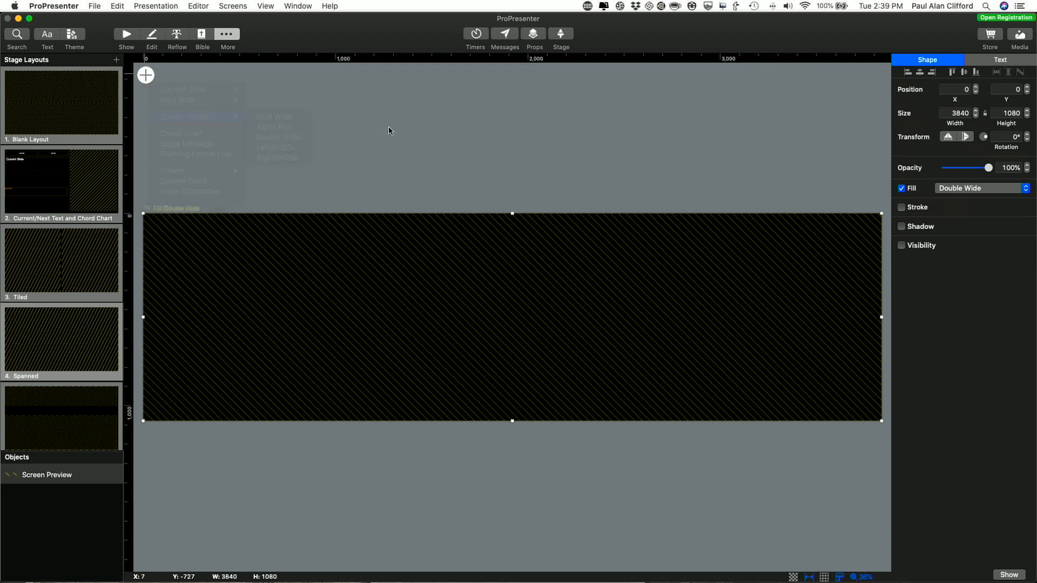
- Open the Tiled stage layout and inspect the fill source of its LeftDH2Go and RightDh2Go objects
left_click(78, 252)
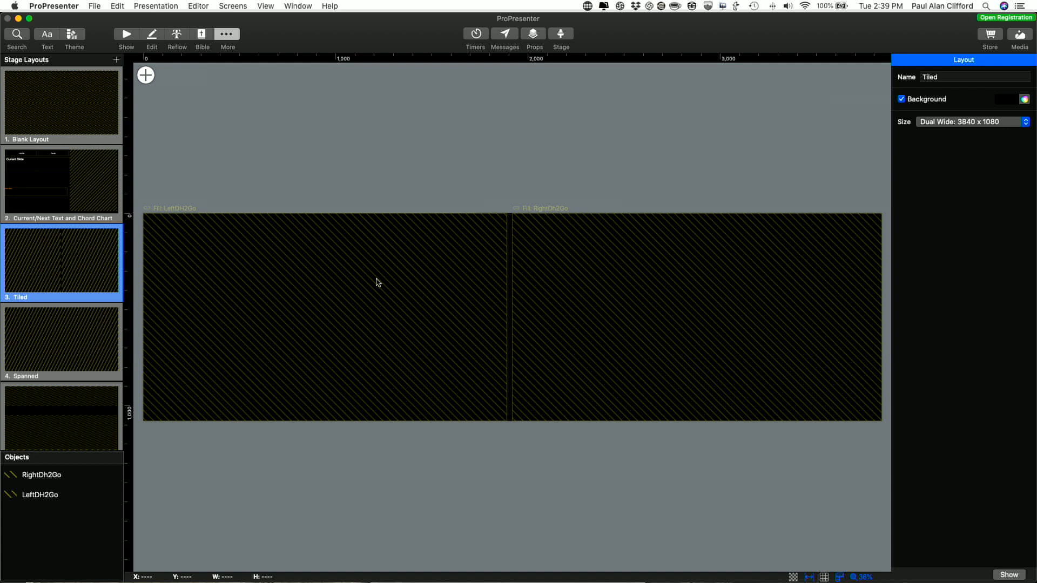
left_click(343, 299)
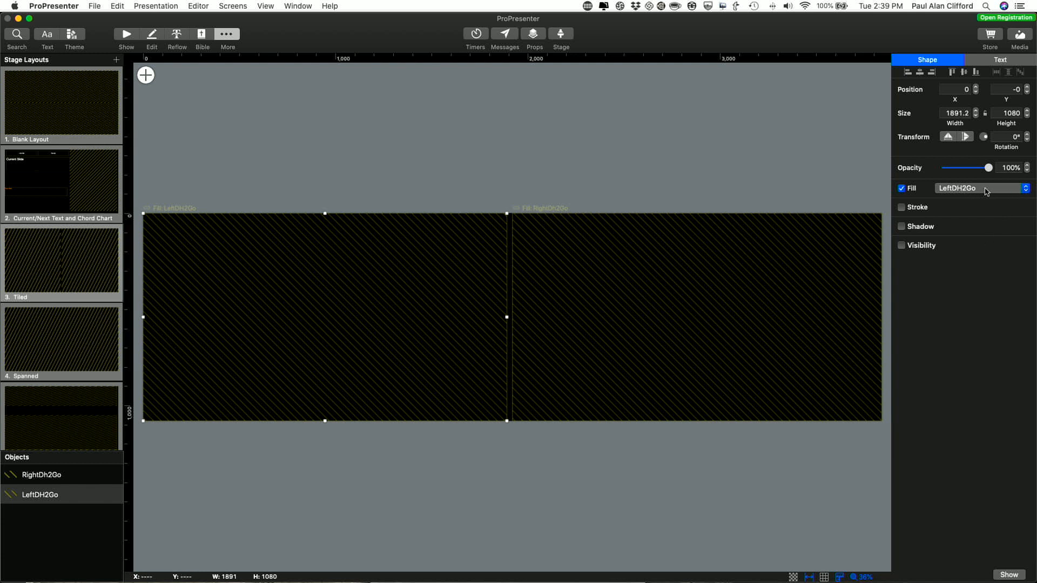
left_click(552, 348)
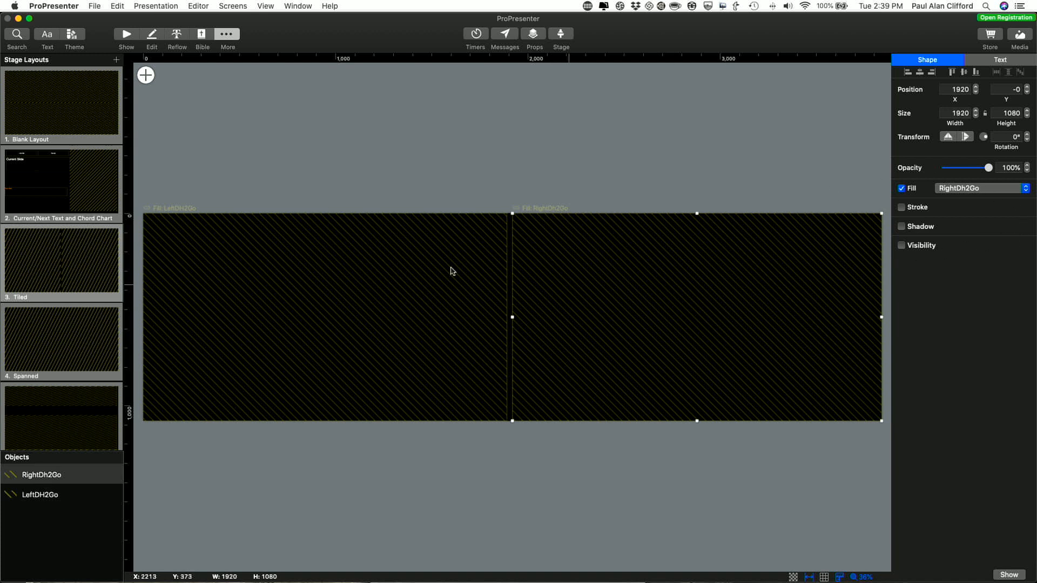
scroll(571, 288, "right", 2)
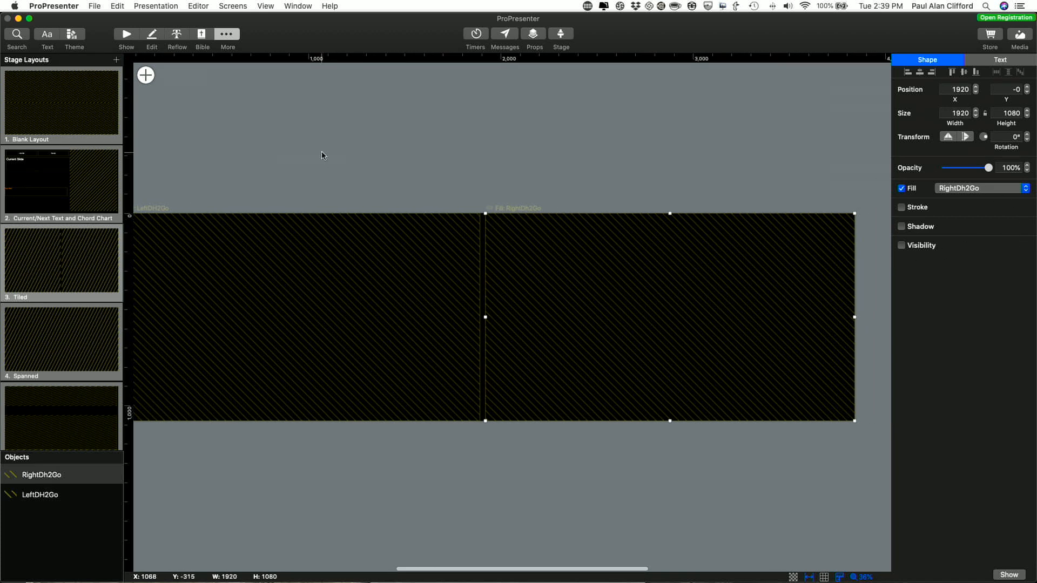
- View the current slide and screen preview sources available for the Tiled layout and look over its two tiles
left_click(141, 77)
mouse_move(189, 92)
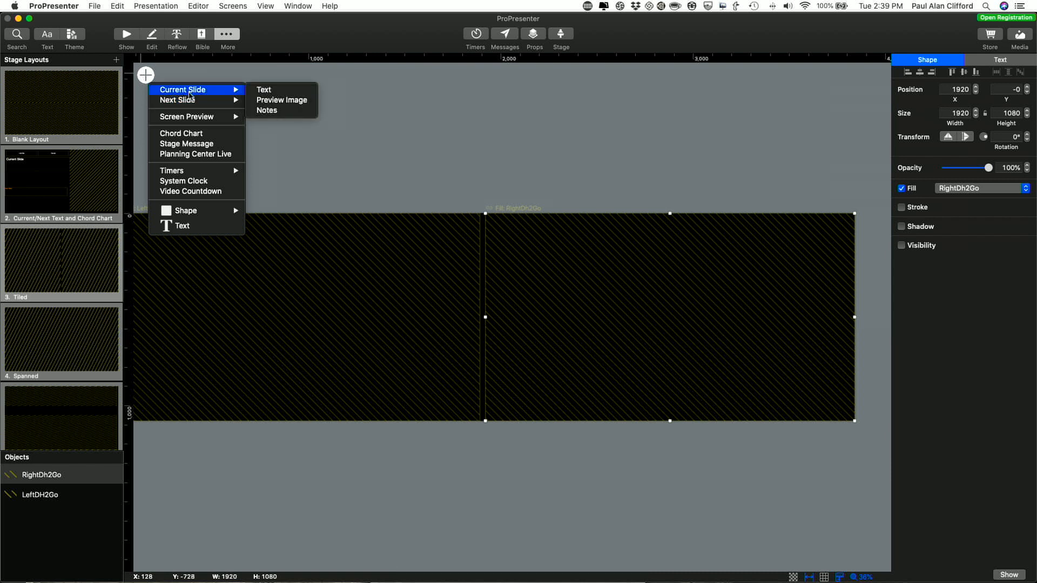
mouse_move(199, 117)
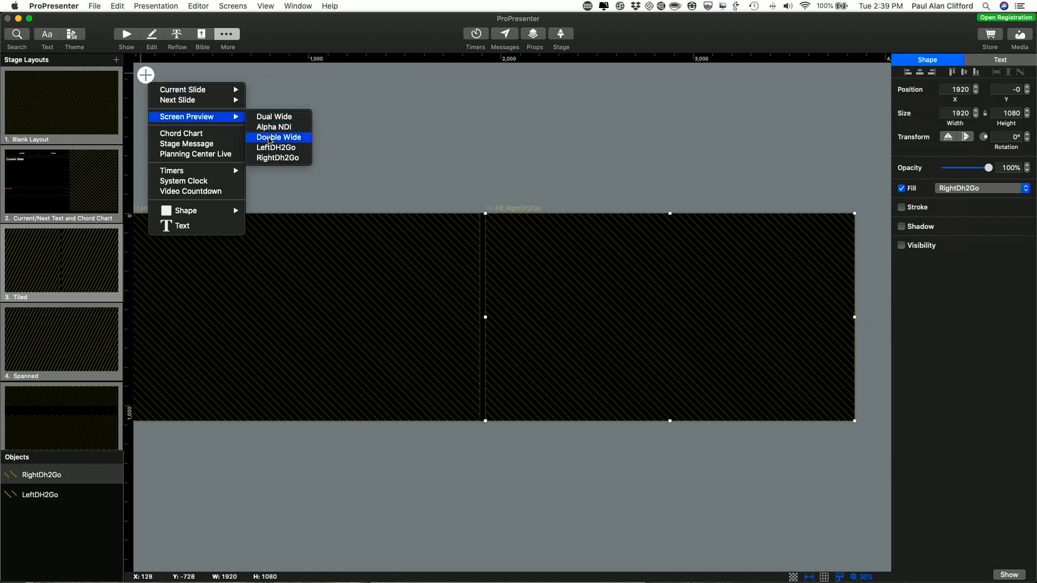
left_click(281, 163)
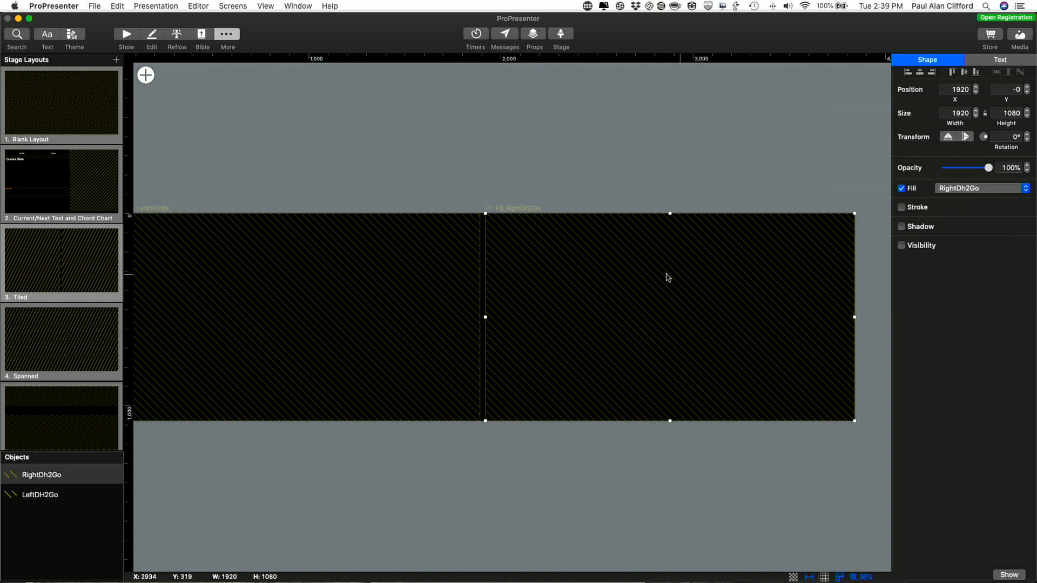
scroll(639, 272, "left", 3)
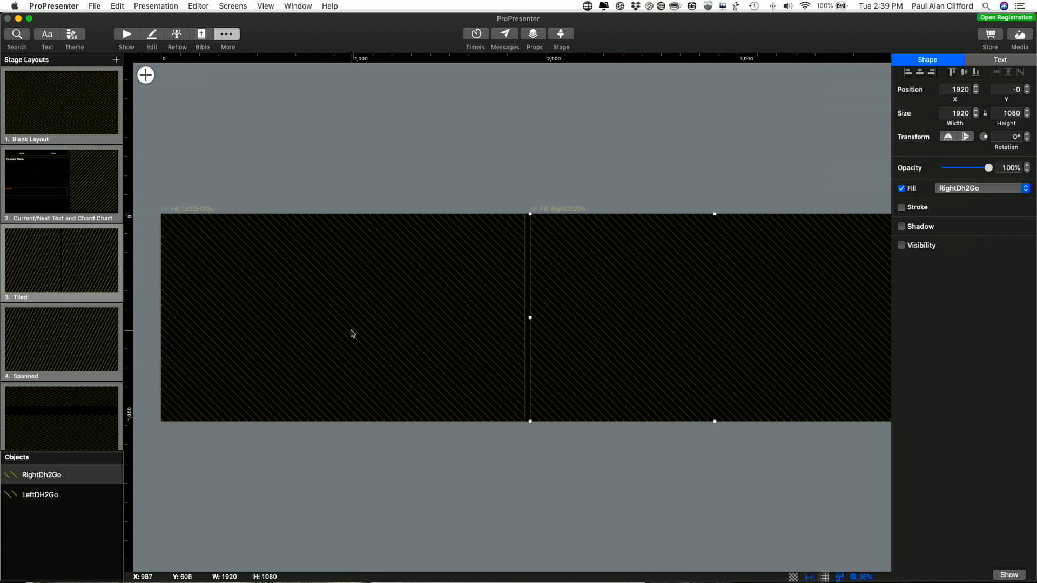
scroll(285, 304, "right", 1)
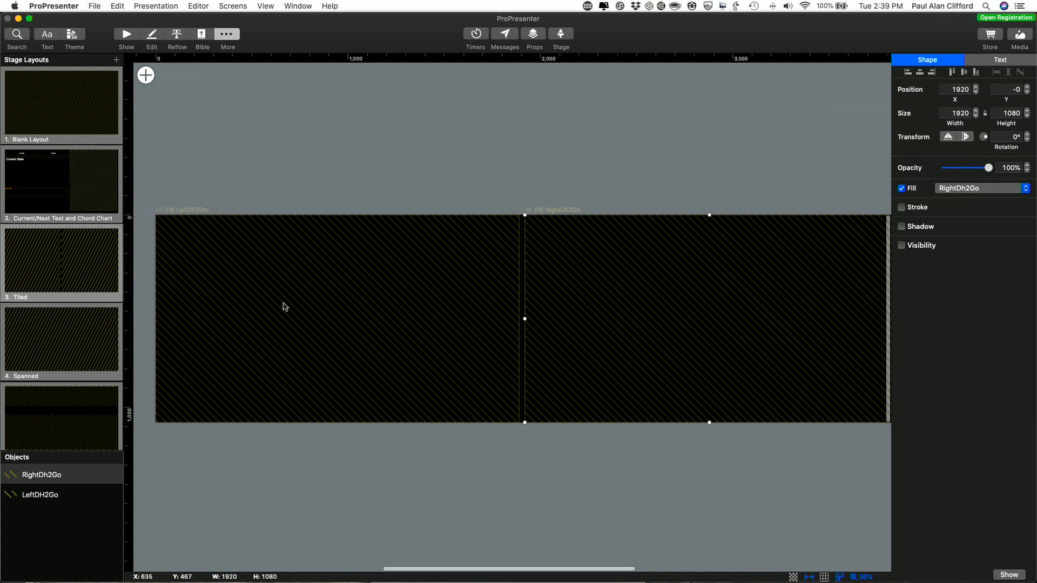
- Compare the Spanned and Tiled stage layouts across their full width and return to the show view
left_click(74, 343)
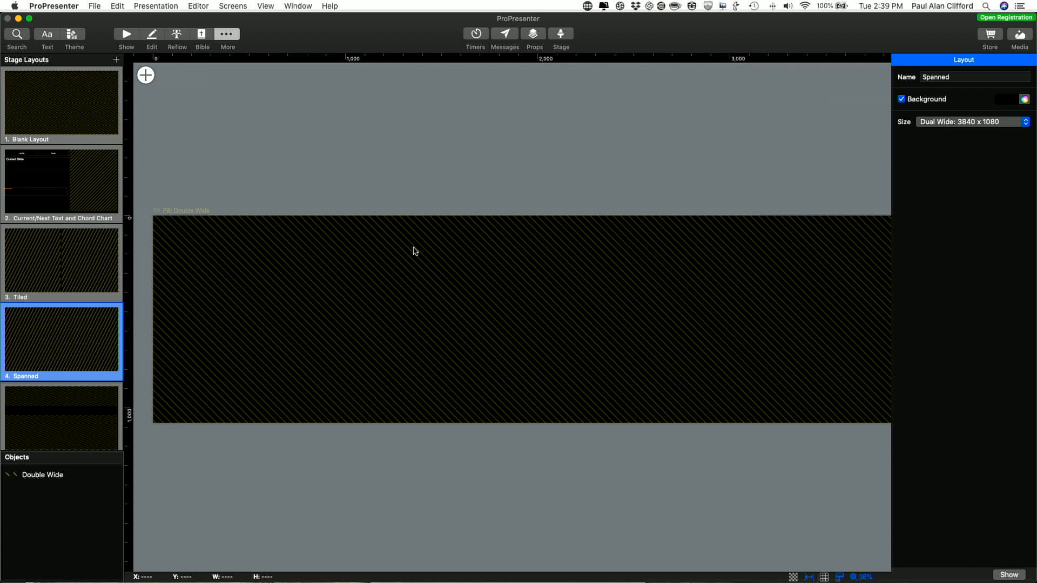
left_click(82, 257)
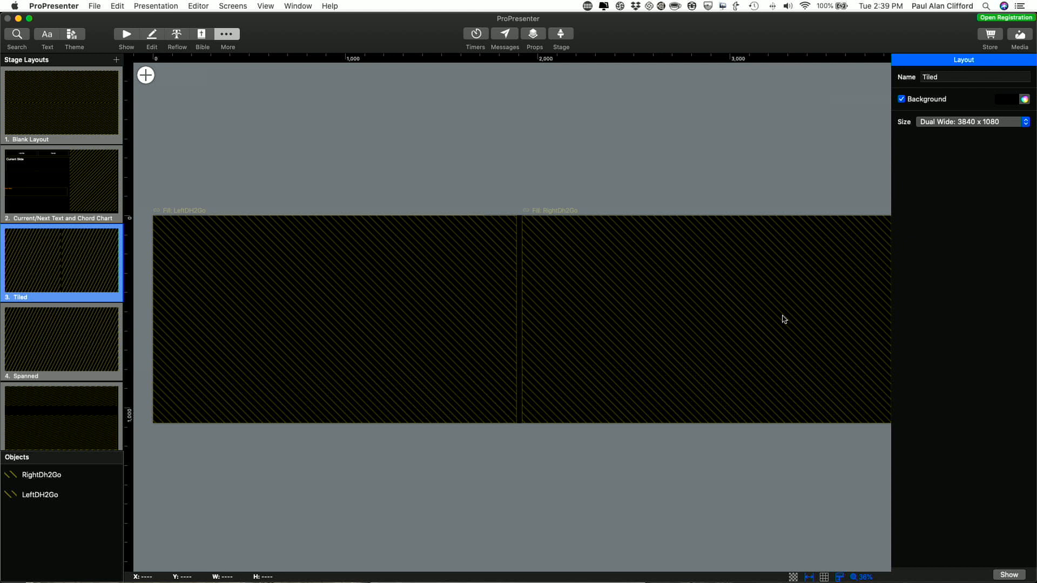
scroll(763, 325, "right", 2)
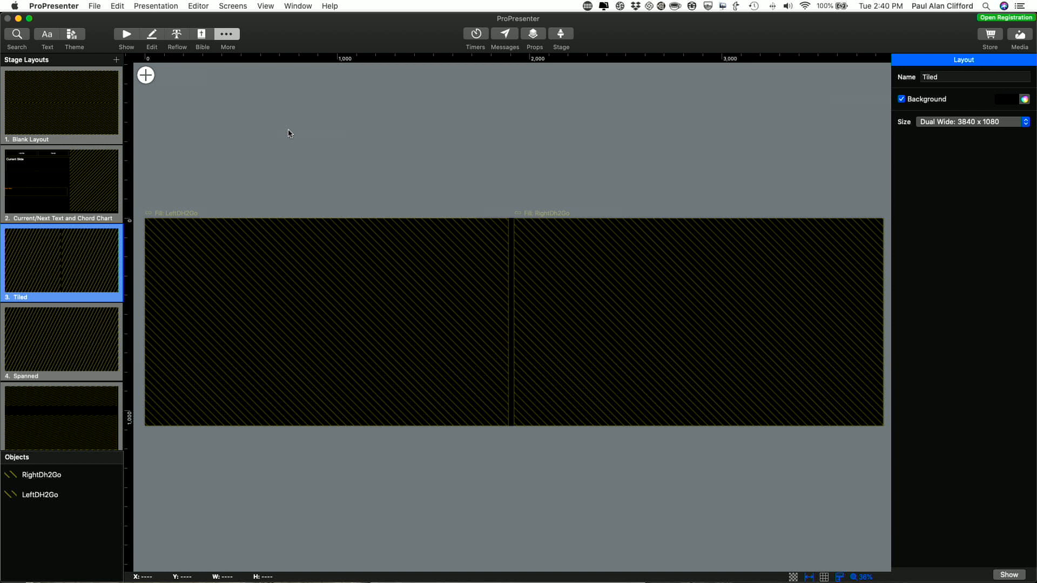
left_click(127, 37)
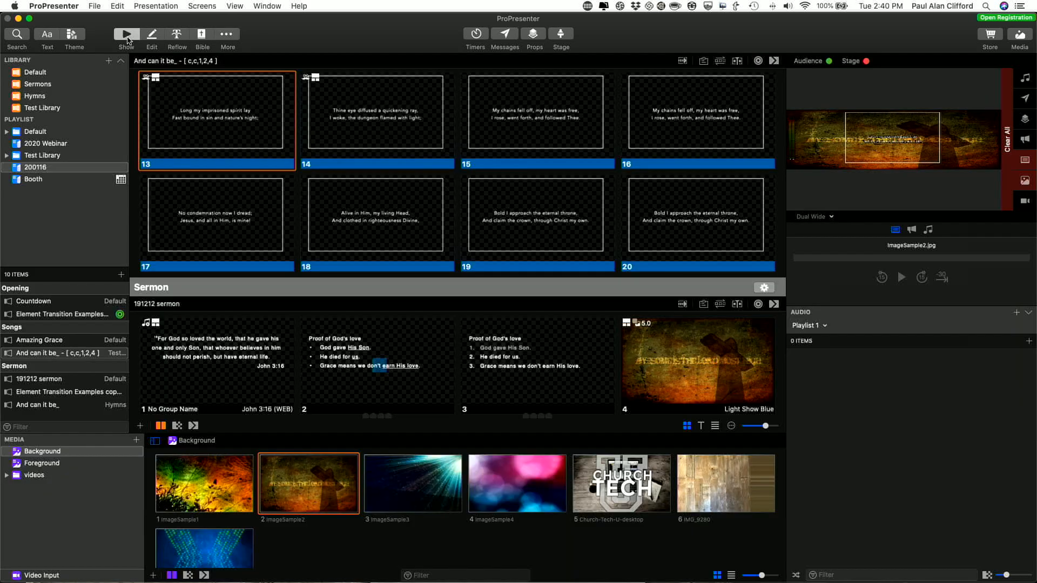
- Open the audience looks editor, compare which screens the Tiled and Spanned presets send each layer to, and close it
left_click(208, 6)
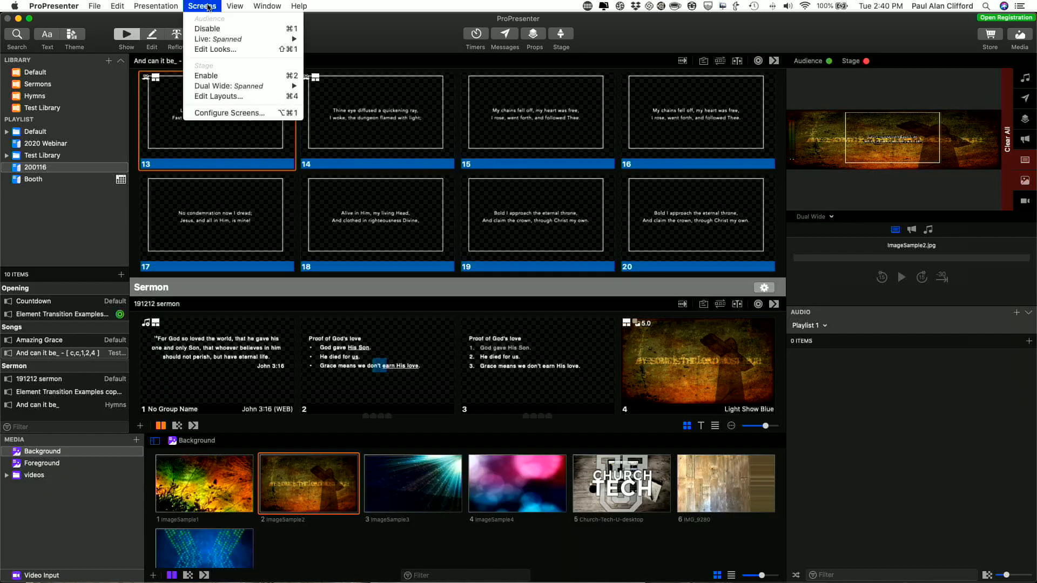
left_click(208, 50)
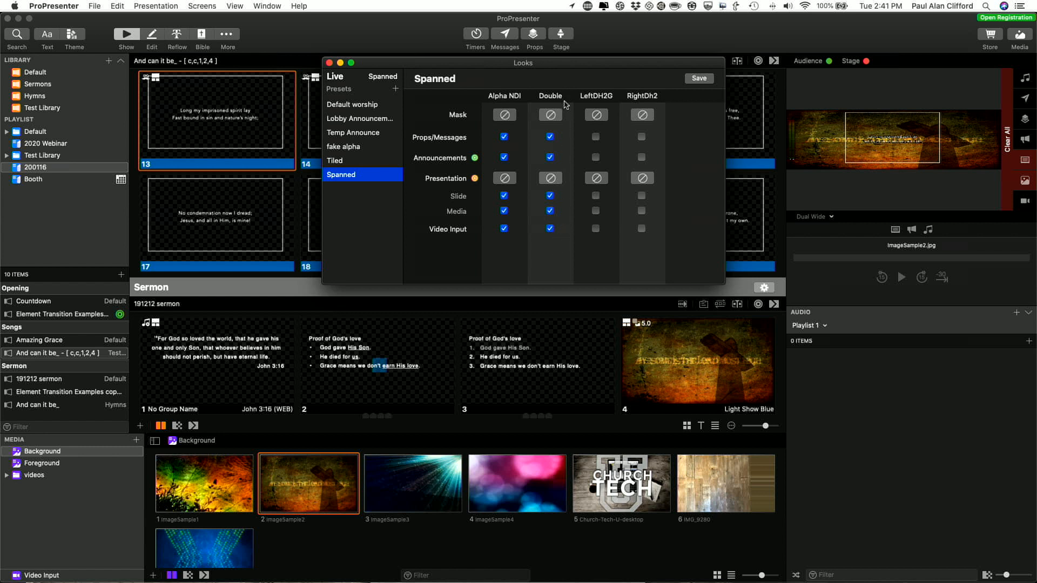
left_click(343, 161)
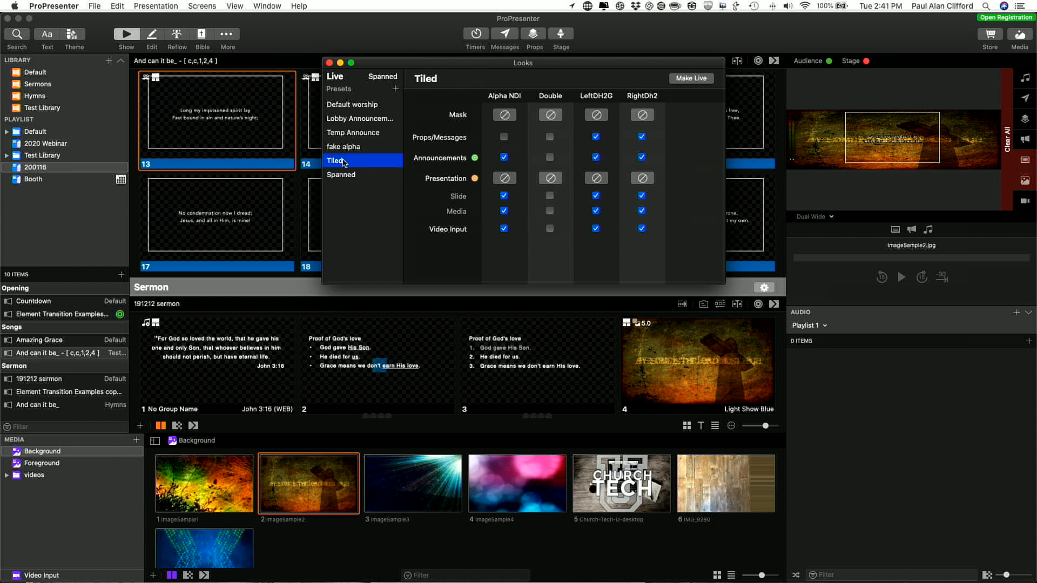
left_click(346, 174)
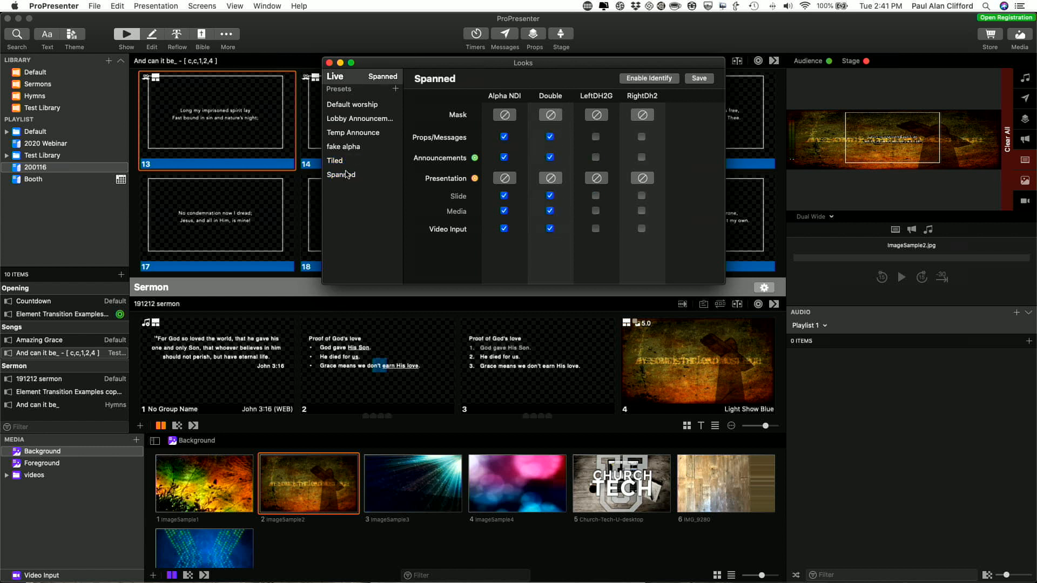
left_click(355, 178)
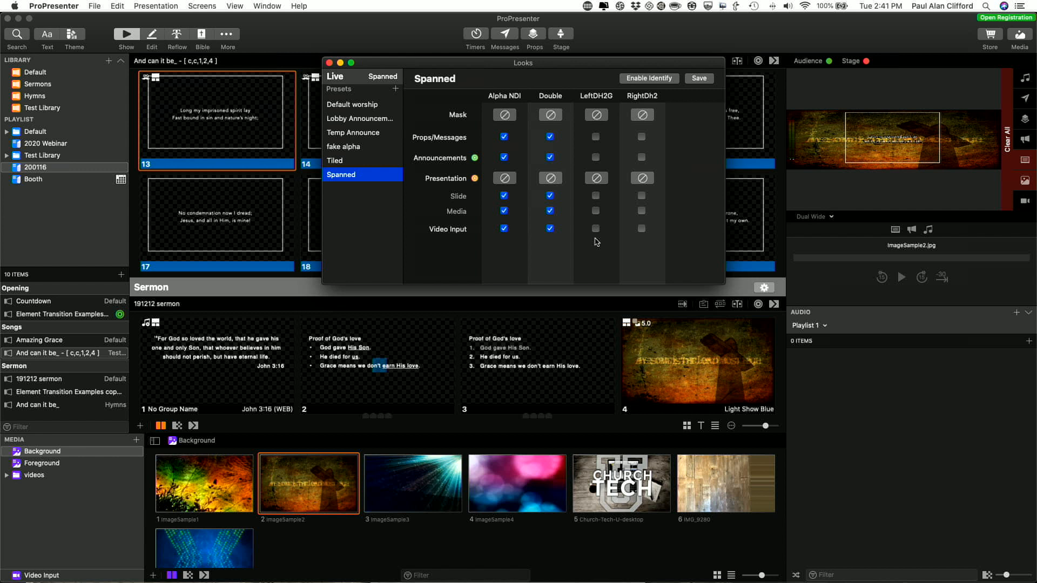
left_click(331, 162)
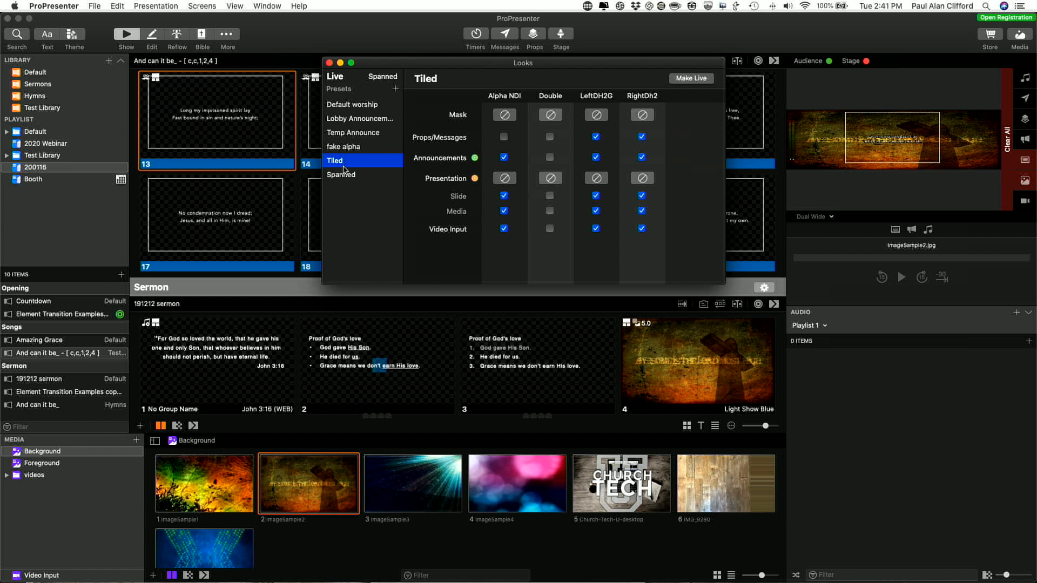
left_click(329, 63)
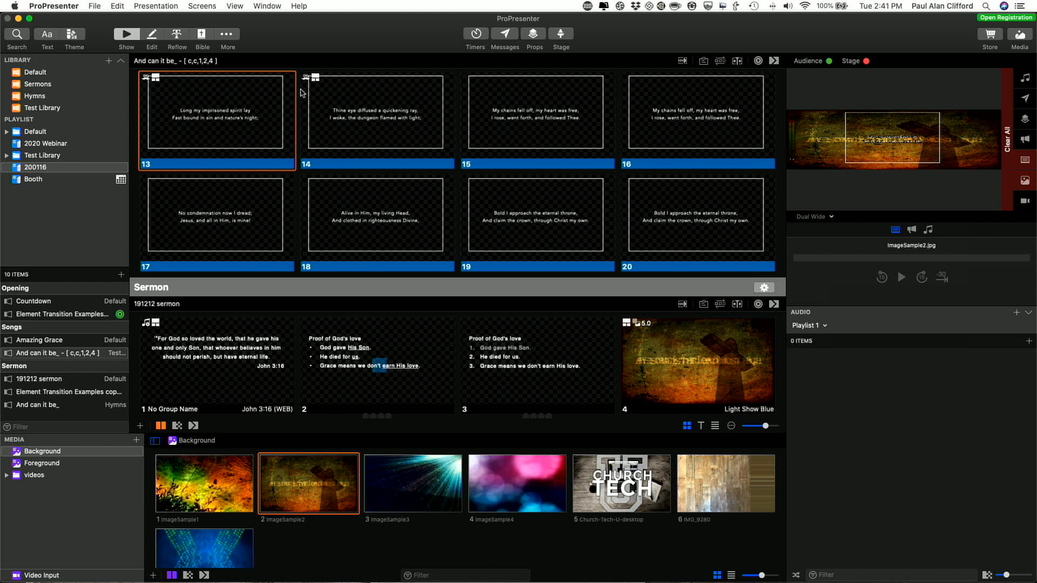
- View the actions that can be added to slide 13 and inspect its existing audience look action
scroll(227, 105, "down", 1)
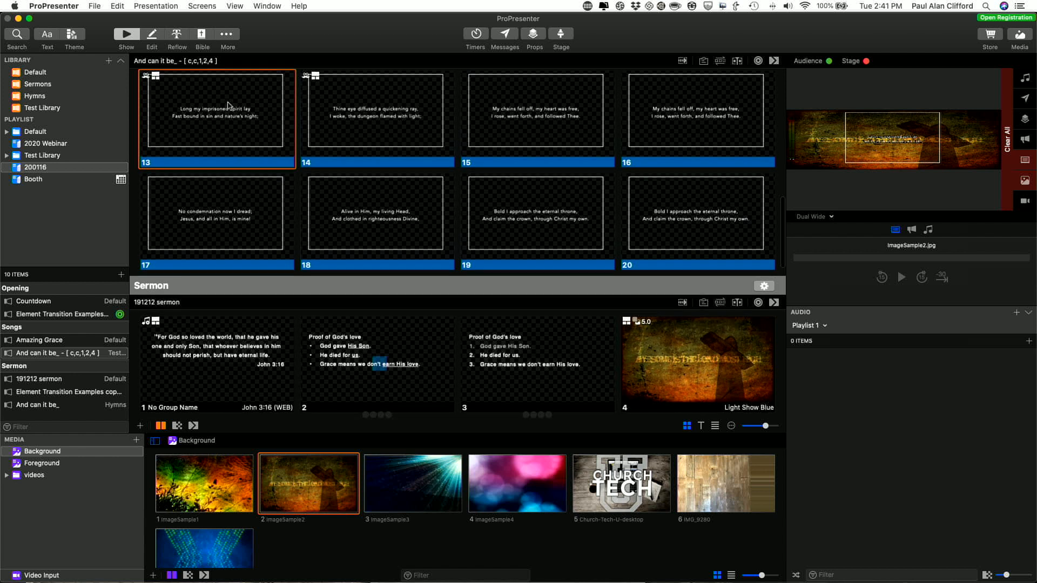
right_click(227, 105)
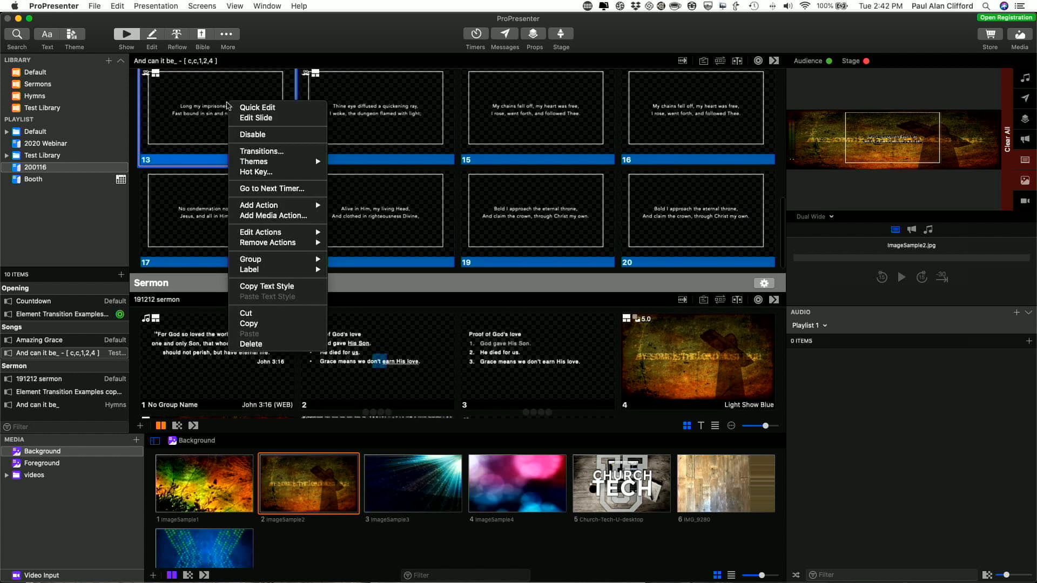
mouse_move(267, 208)
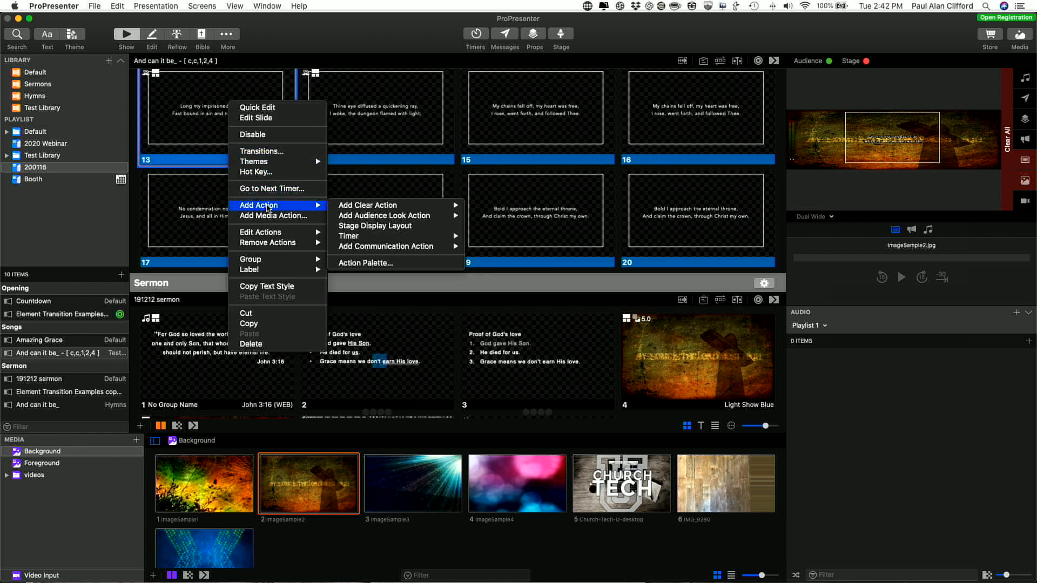
mouse_move(356, 218)
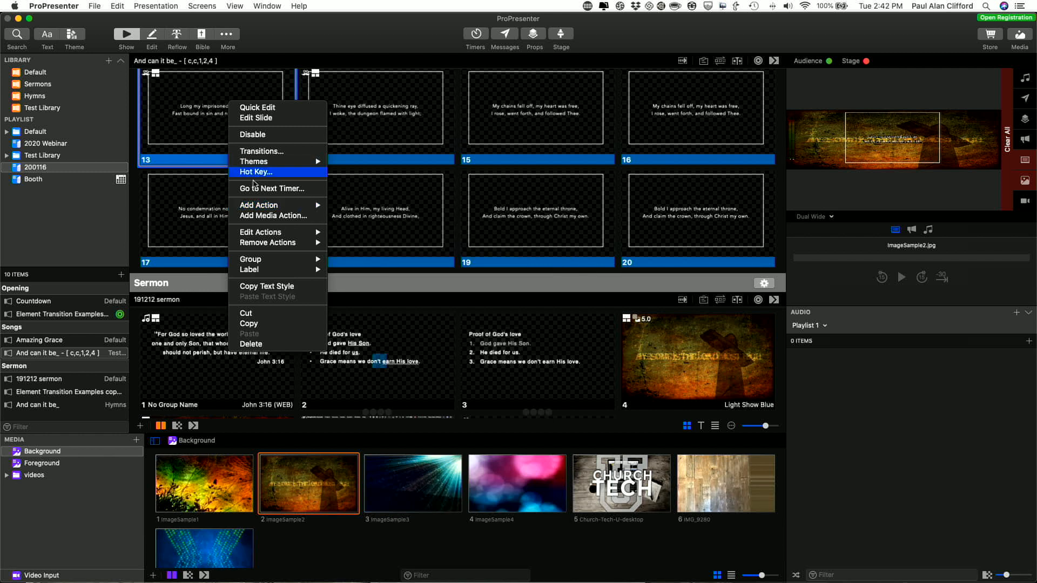
mouse_move(266, 233)
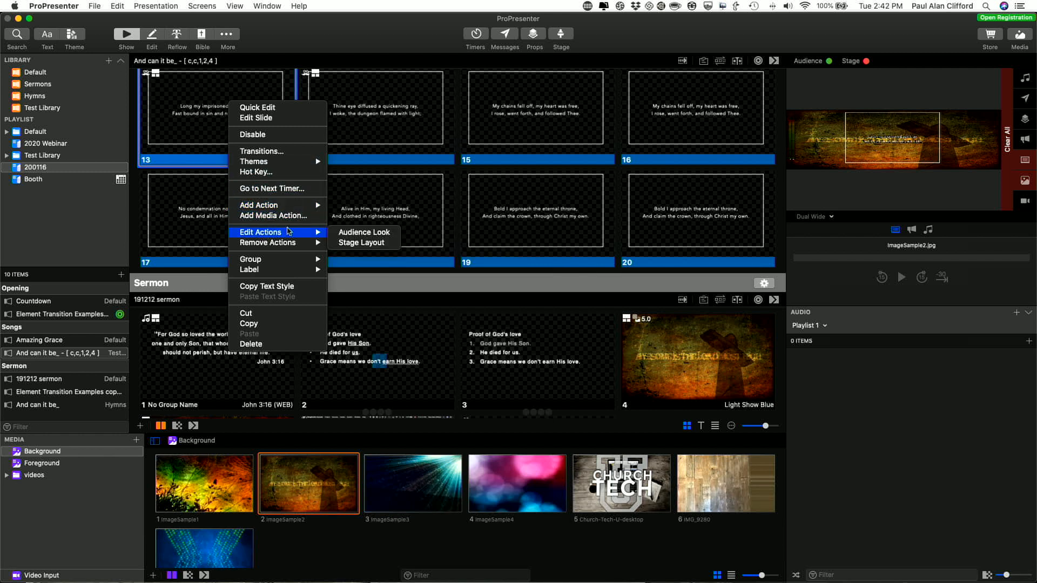
left_click(377, 234)
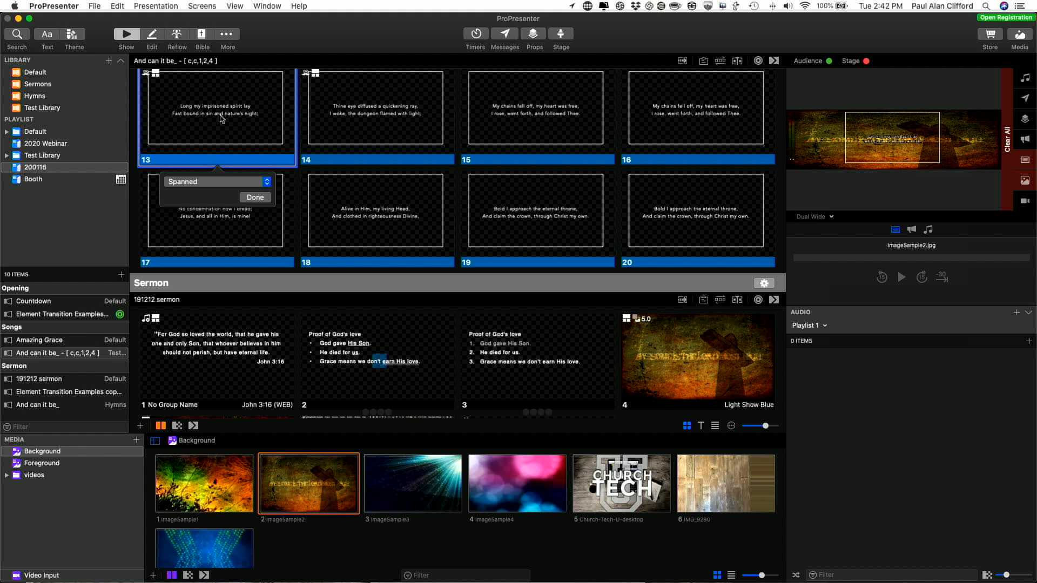
left_click(259, 198)
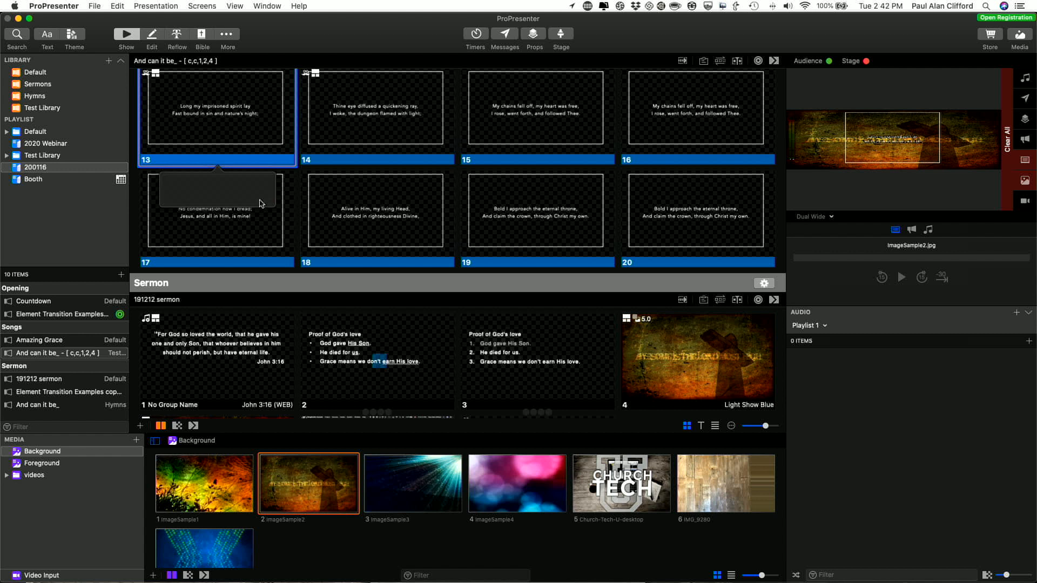
- View the audience looks that can be added to slide 13 and inspect its existing stage layout action
right_click(228, 97)
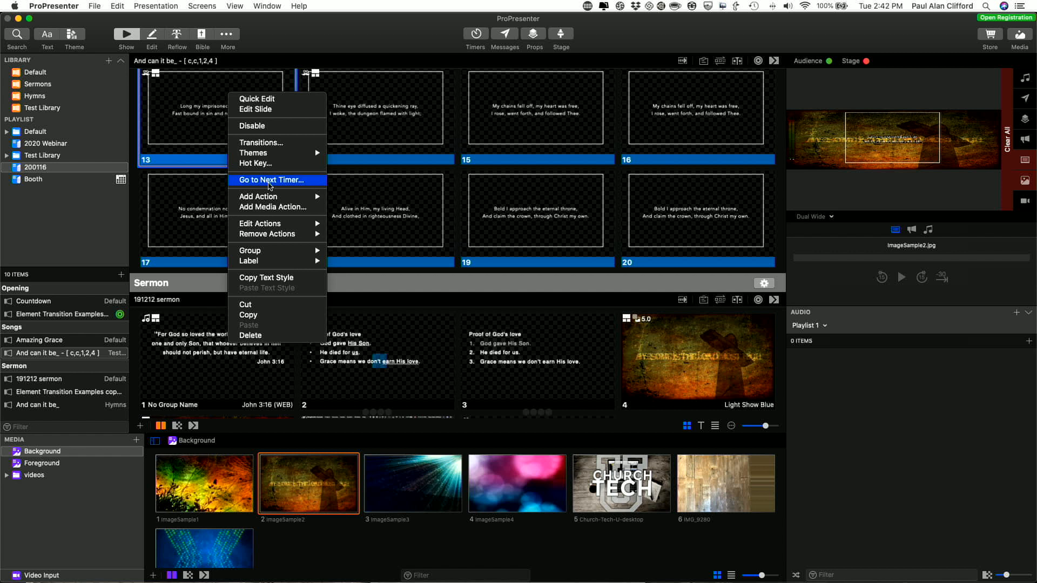
mouse_move(273, 202)
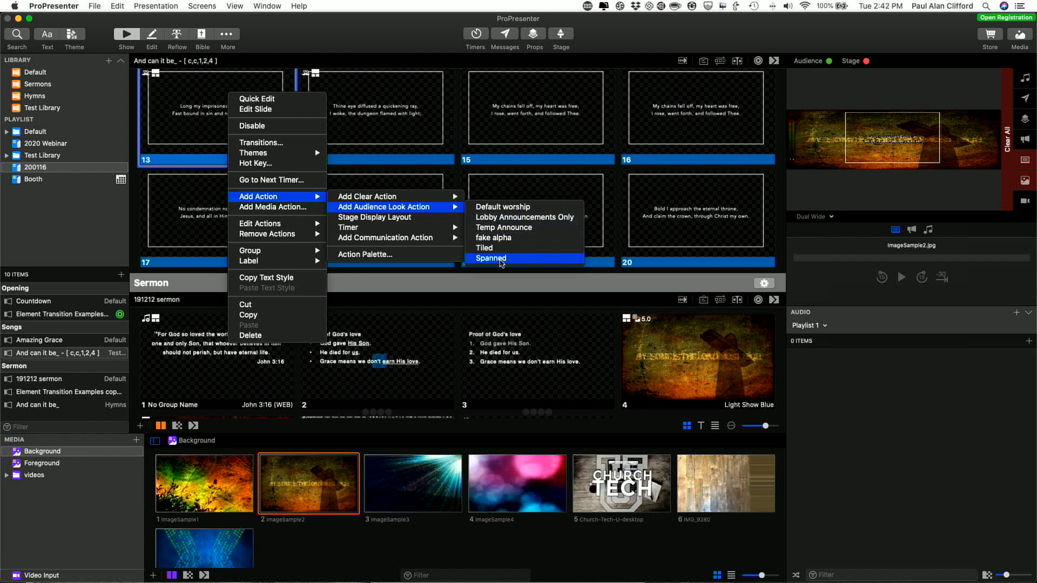
mouse_move(282, 226)
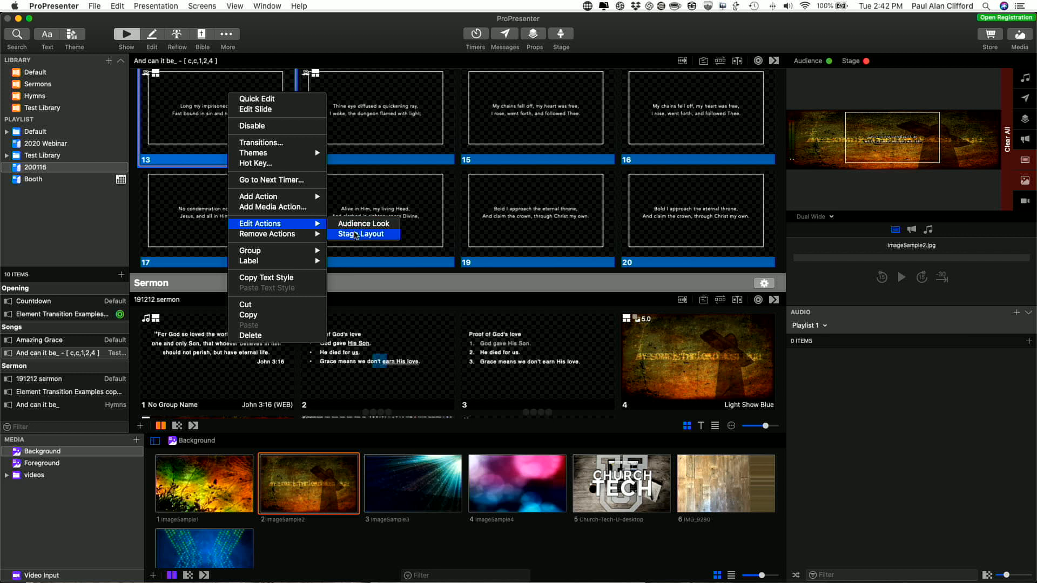
left_click(356, 234)
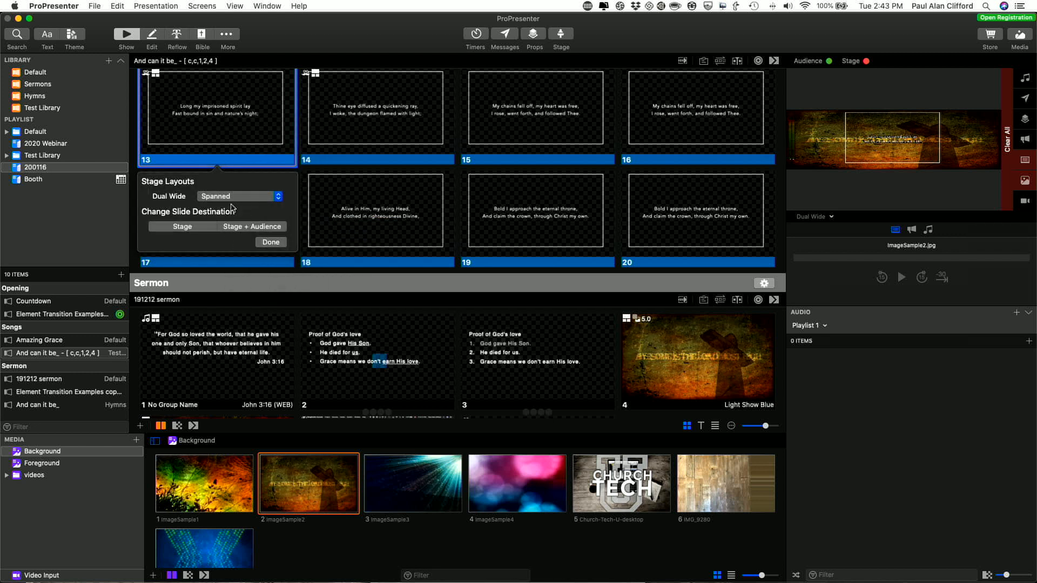
left_click(266, 241)
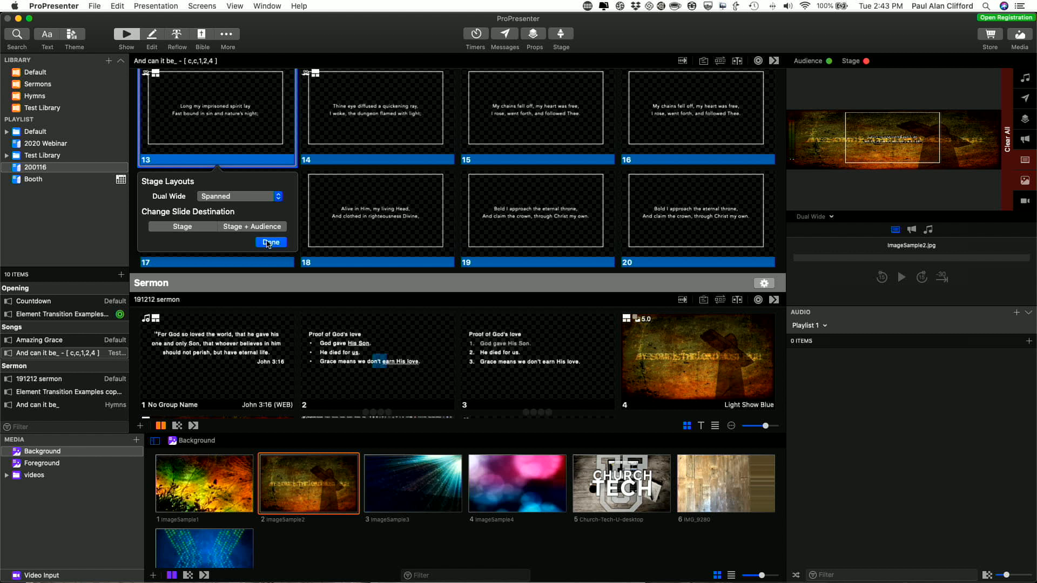
- Trigger slide 13 of the song live, followed by slides 15, 16, 20 and 19
left_click(221, 123)
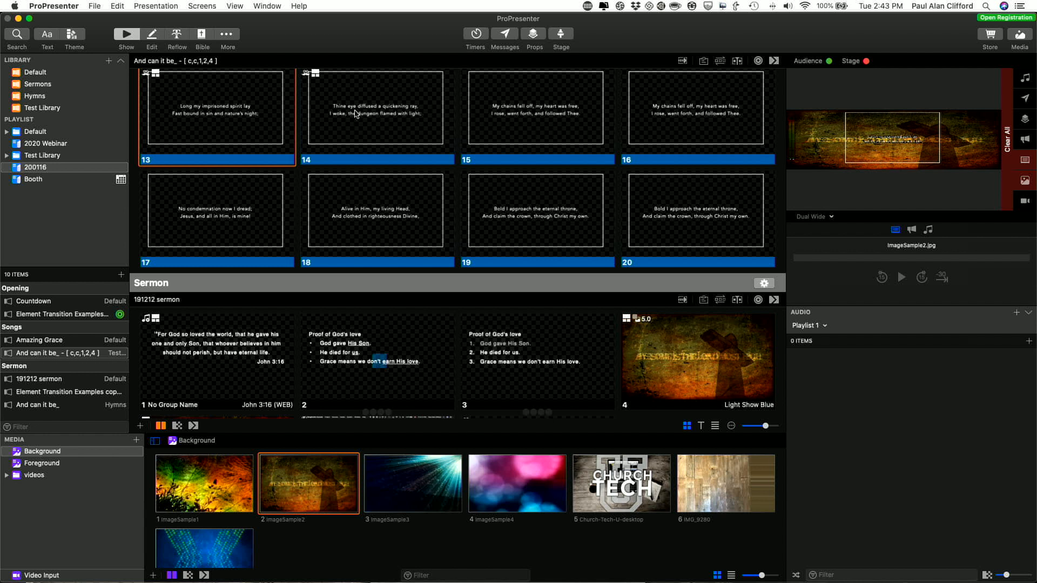
left_click(570, 123)
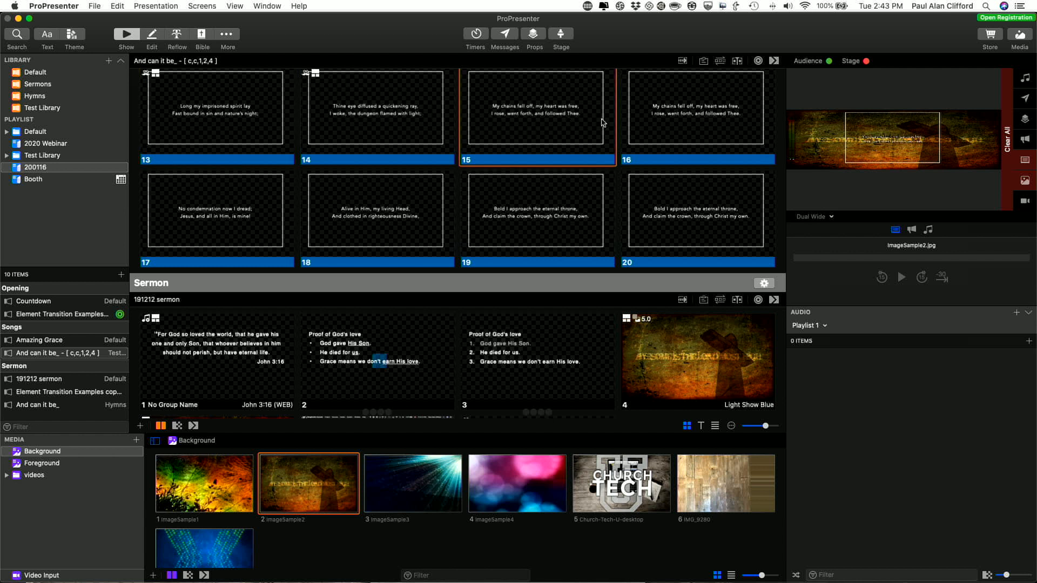
left_click(736, 137)
left_click(689, 211)
left_click(573, 217)
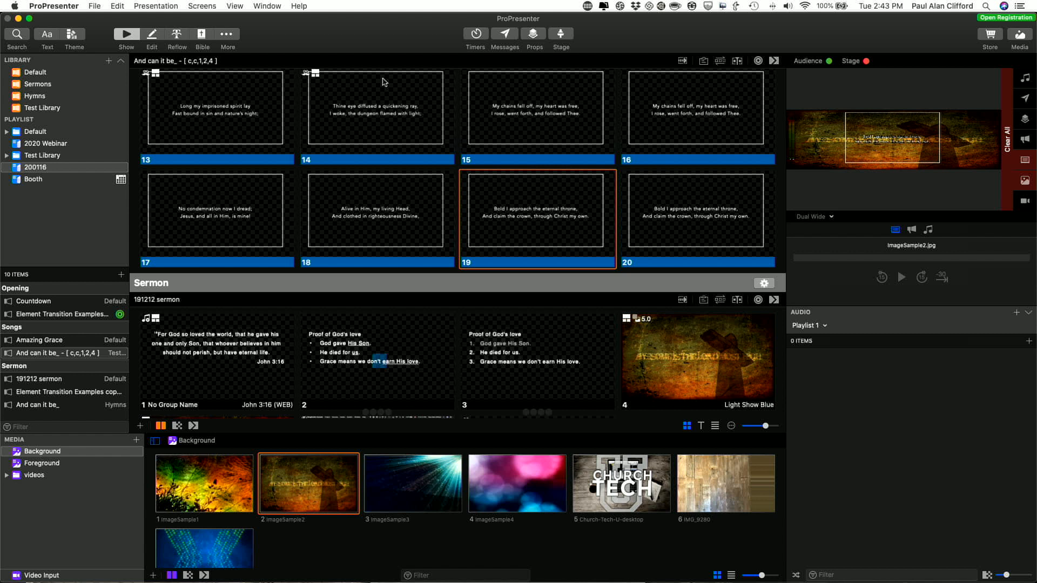
- View the audience look and stage display actions available for slide 14 and inspect its existing audience look action
right_click(358, 101)
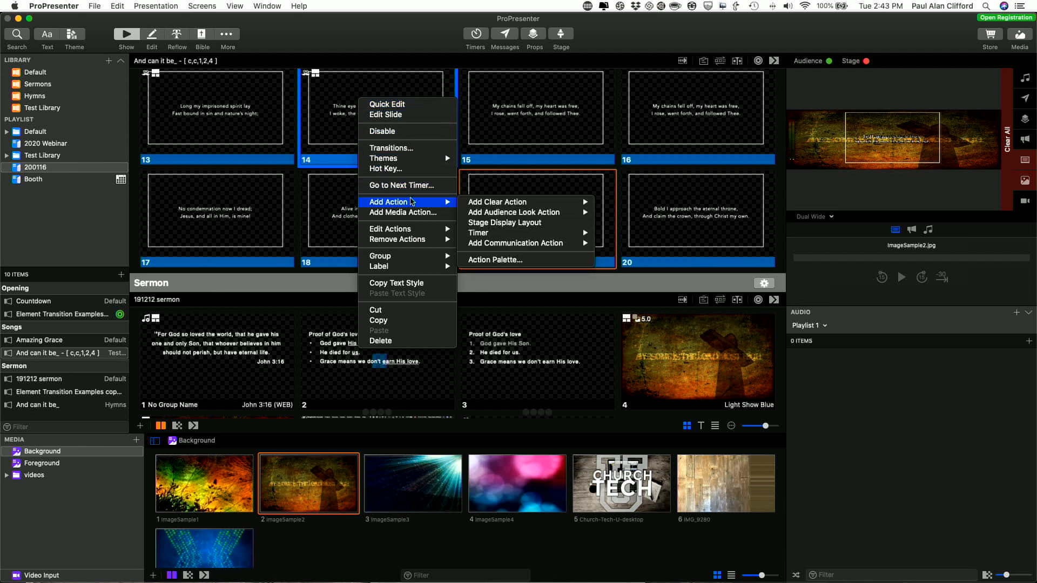
mouse_move(487, 217)
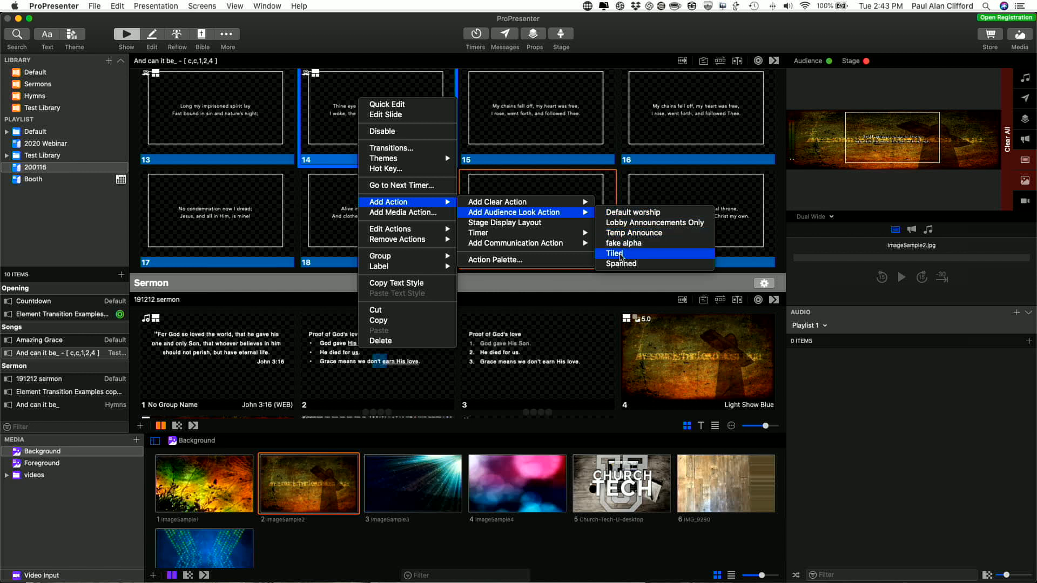
mouse_move(564, 233)
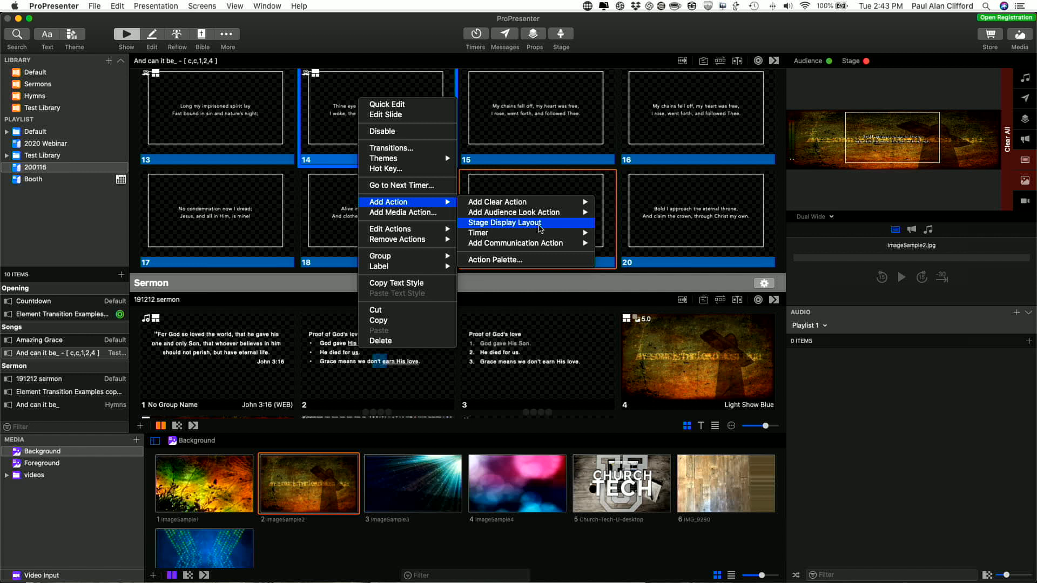
mouse_move(424, 231)
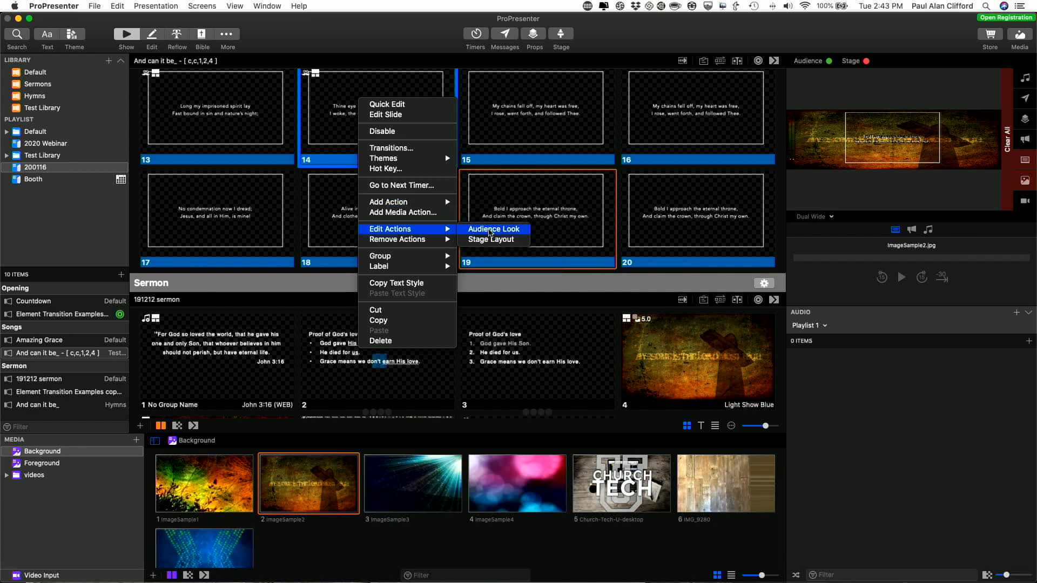
left_click(489, 233)
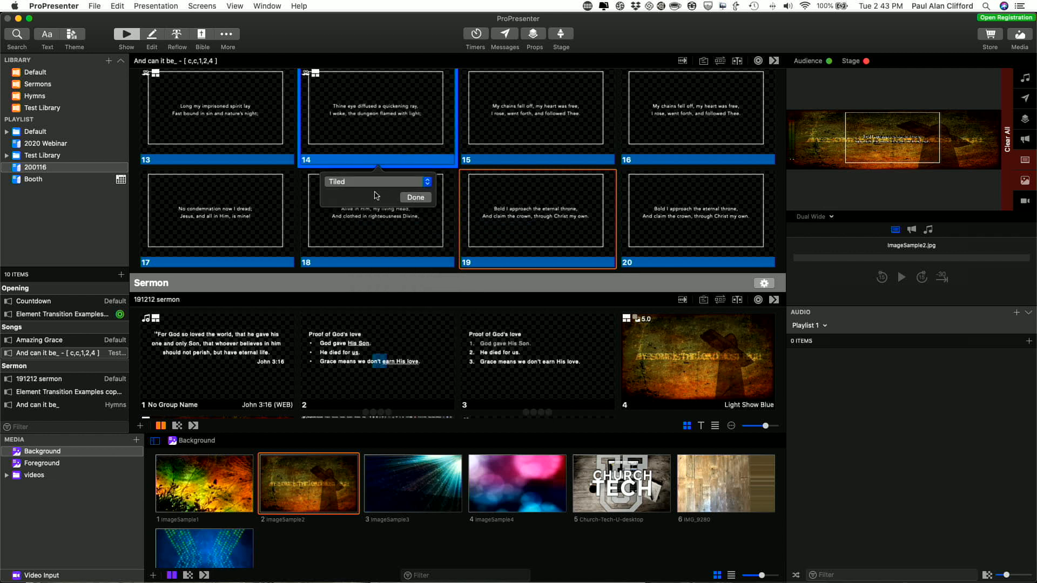
left_click(419, 199)
- Inspect the stage layout assigned to the Dual Wide screen by slide 14's action and close its settings
right_click(370, 95)
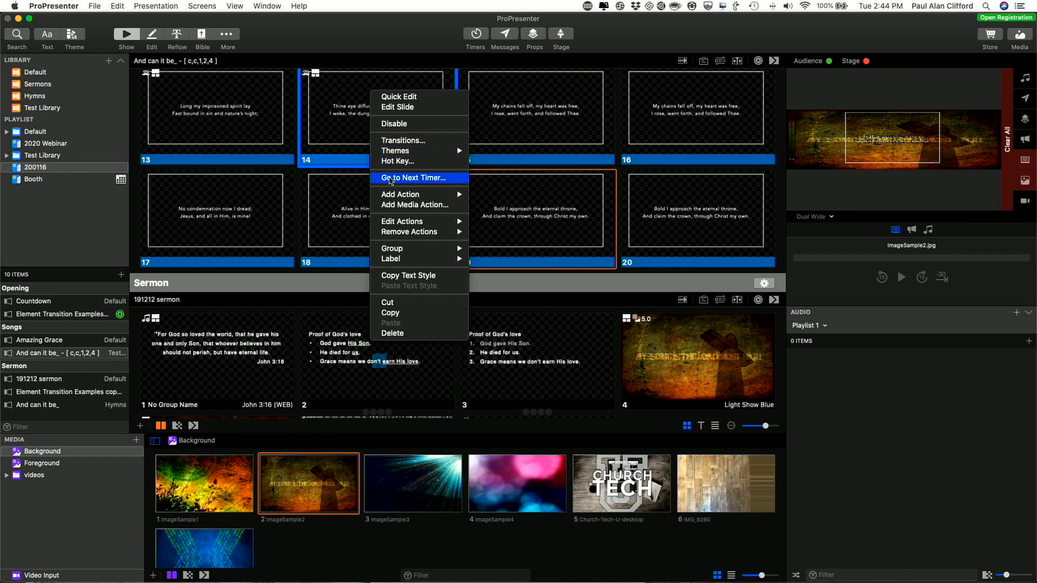
mouse_move(402, 225)
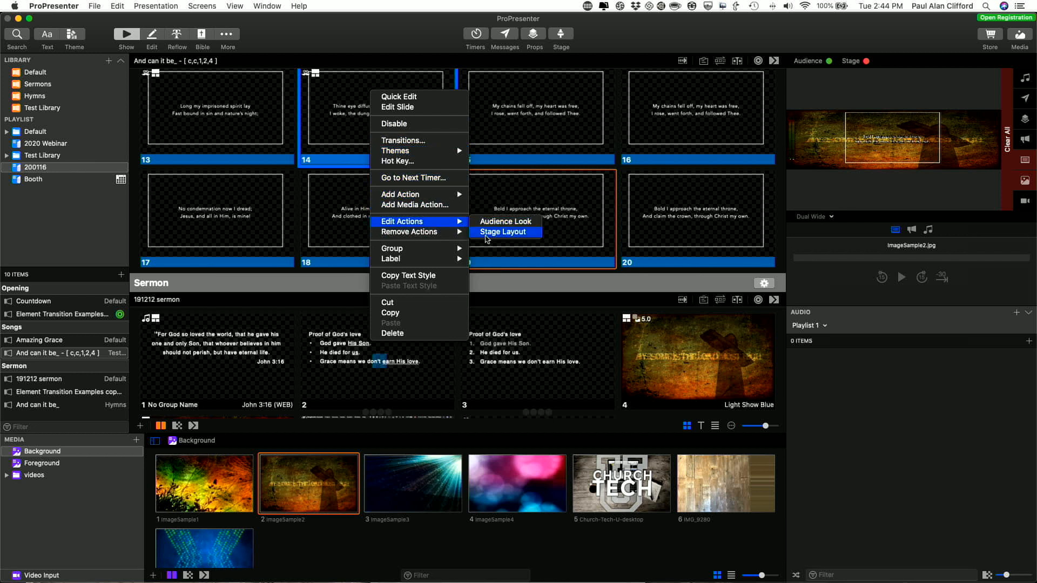
left_click(488, 237)
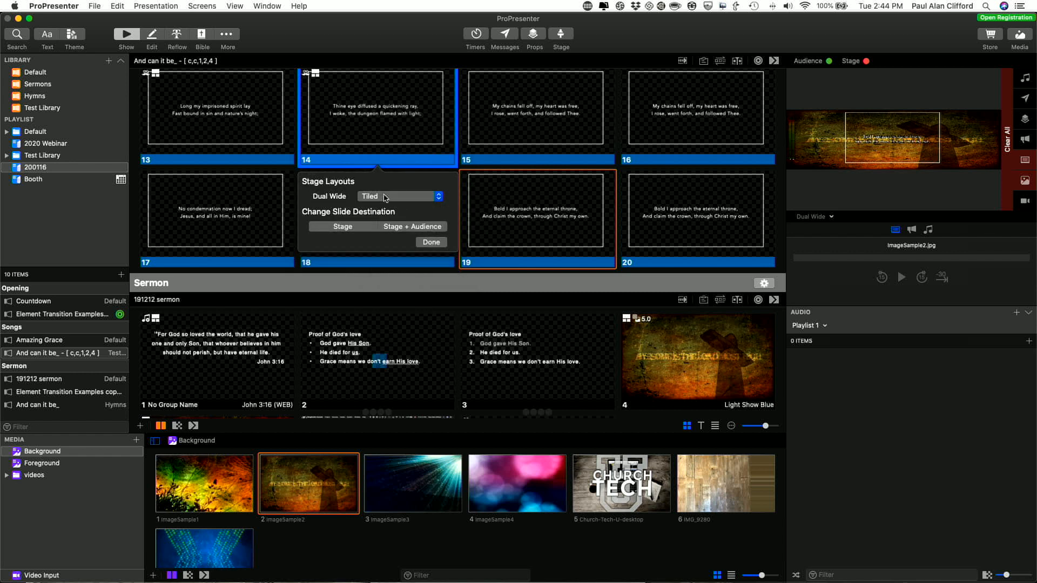
left_click(431, 242)
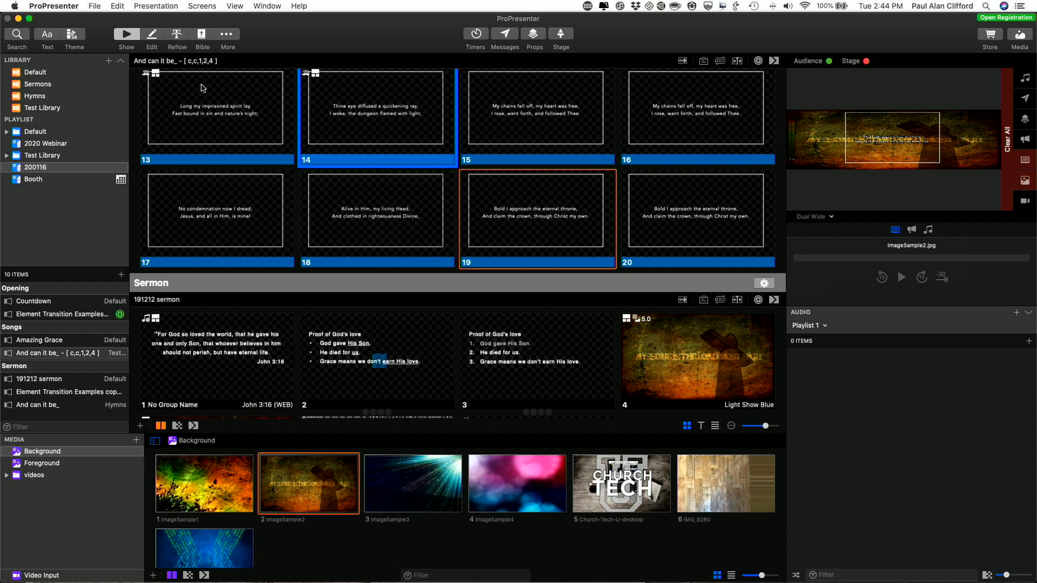
- Clear the selection of slide 14 and trigger slides 15 and 16 of the song live
left_click(217, 111)
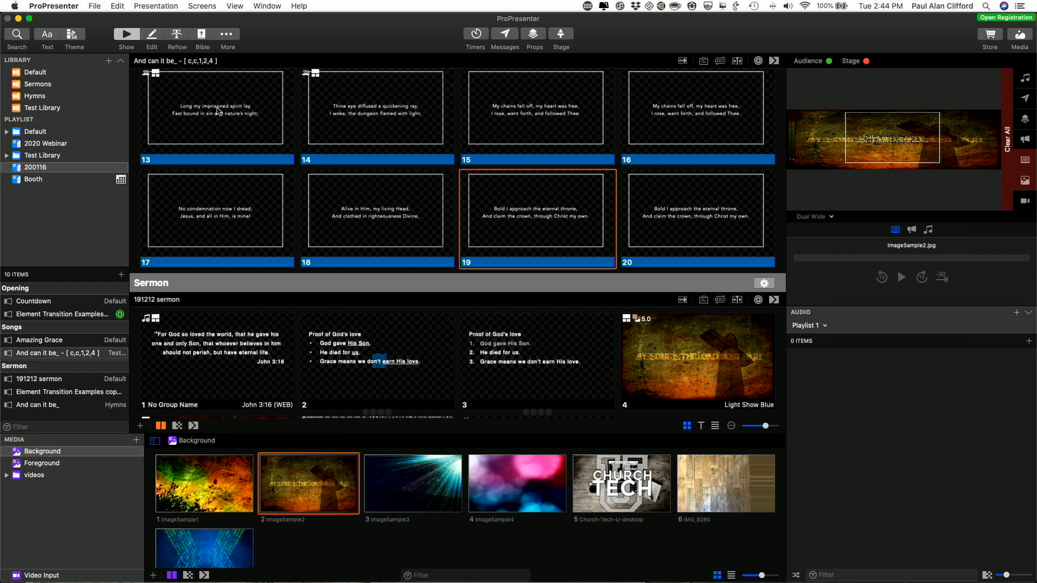
left_click(575, 116)
left_click(696, 118)
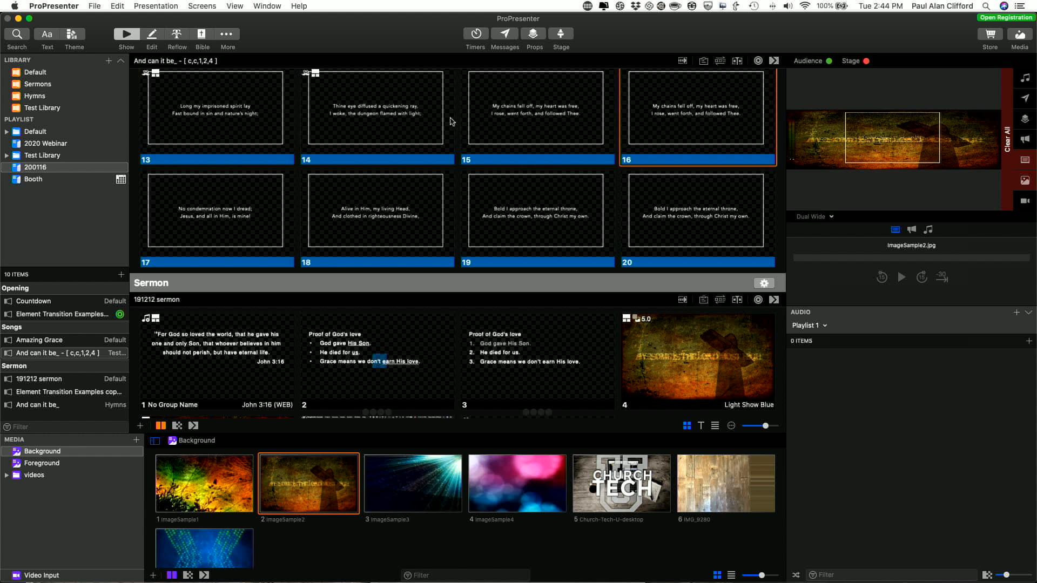
- Trigger slide 14 live and view the audience and stage screens available for the preview, leaving it on Dual Wide
left_click(360, 126)
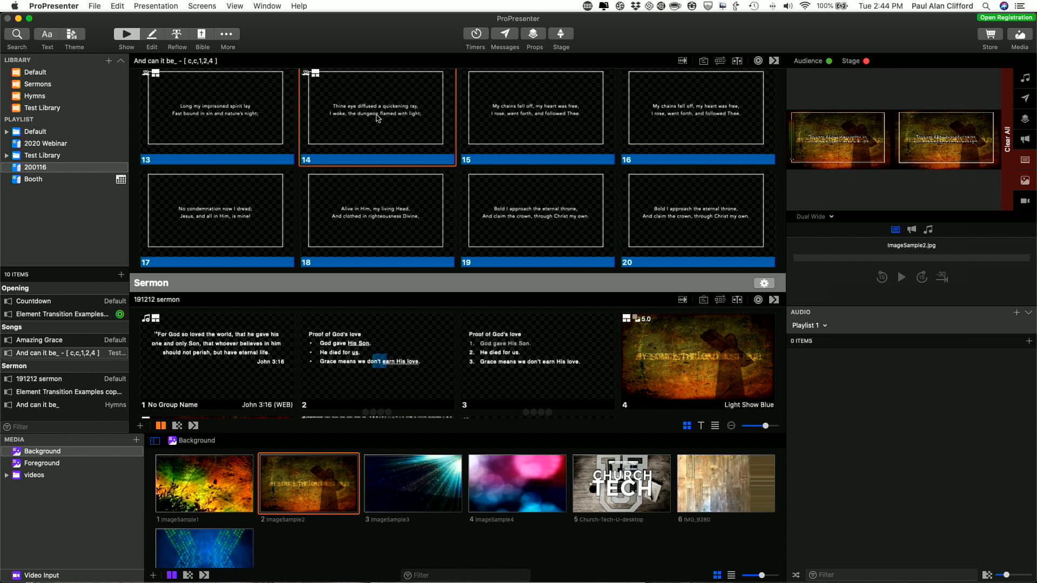
left_click(838, 219)
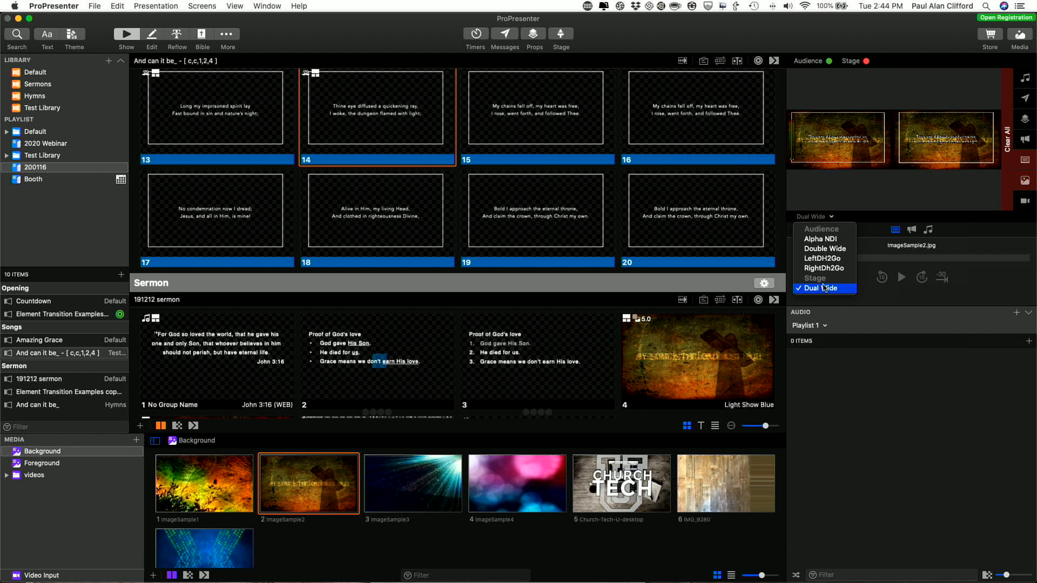
left_click(834, 181)
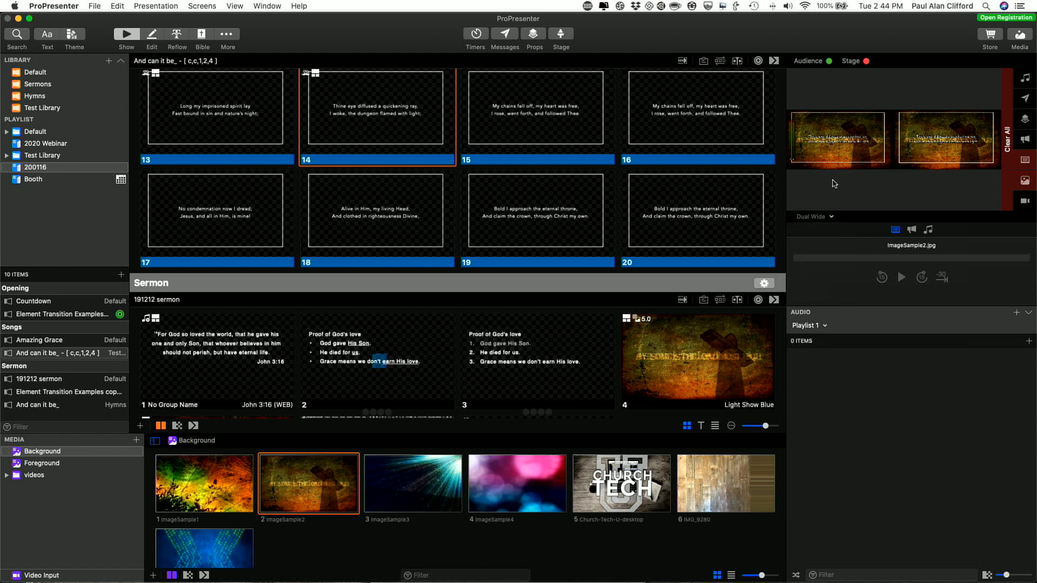
- Trigger slides 15, 16 and 20 of the song live in turn
left_click(558, 119)
left_click(673, 126)
left_click(678, 213)
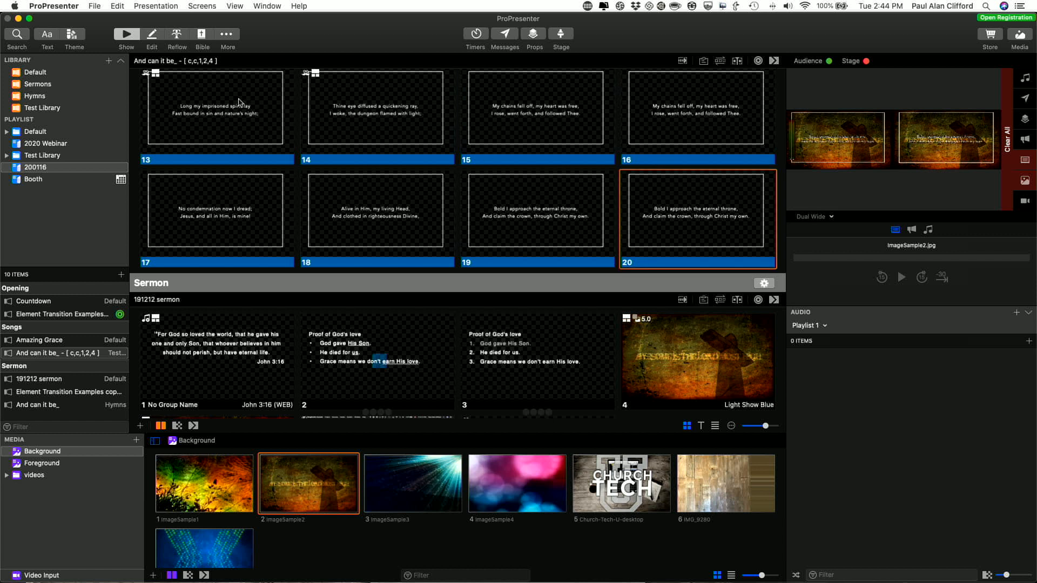
- Trigger slide 13 live to apply its layout actions, followed by slides 17, 18 and 19
left_click(167, 96)
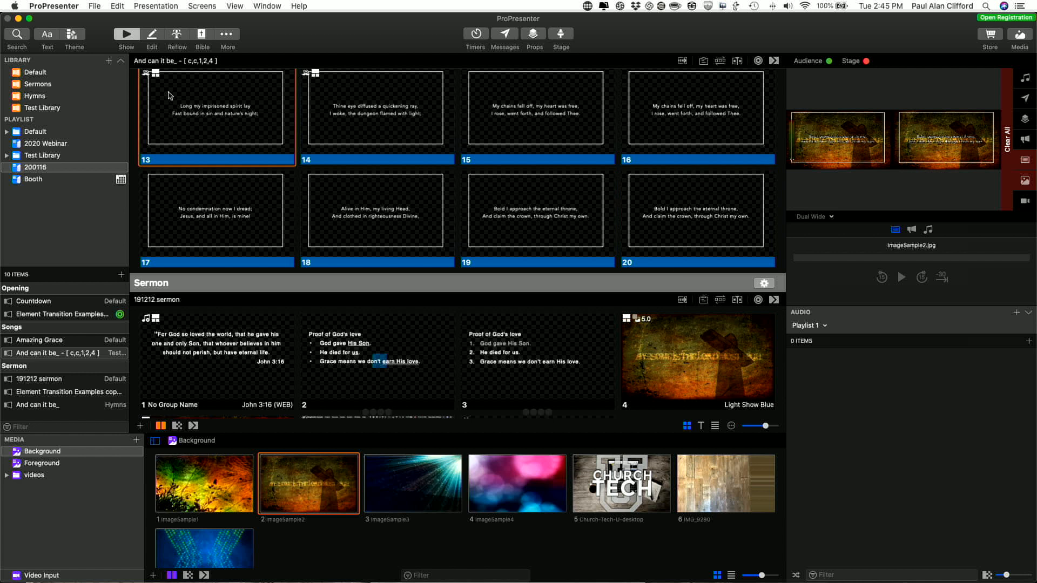
left_click(215, 211)
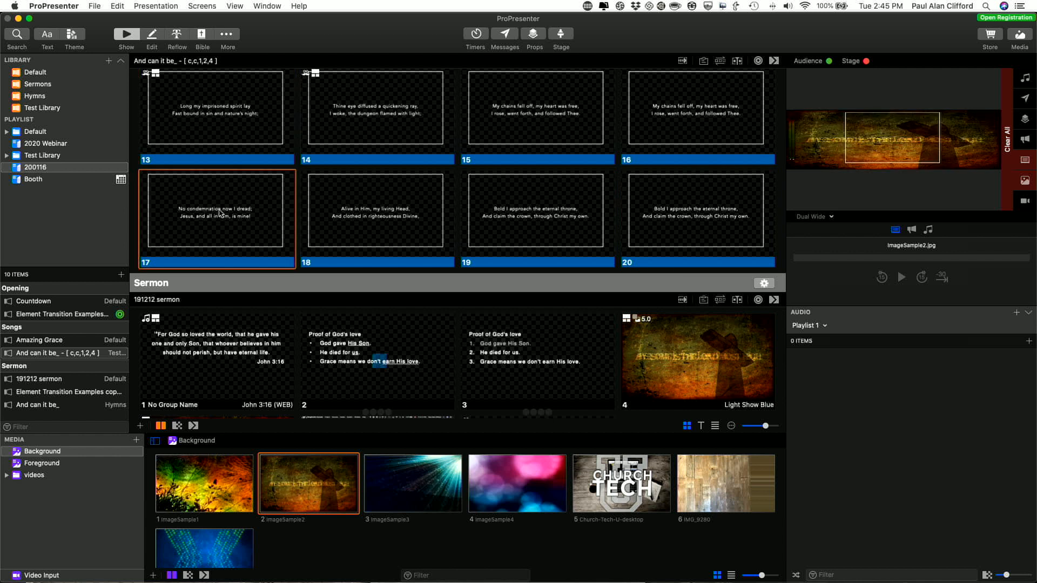
left_click(324, 217)
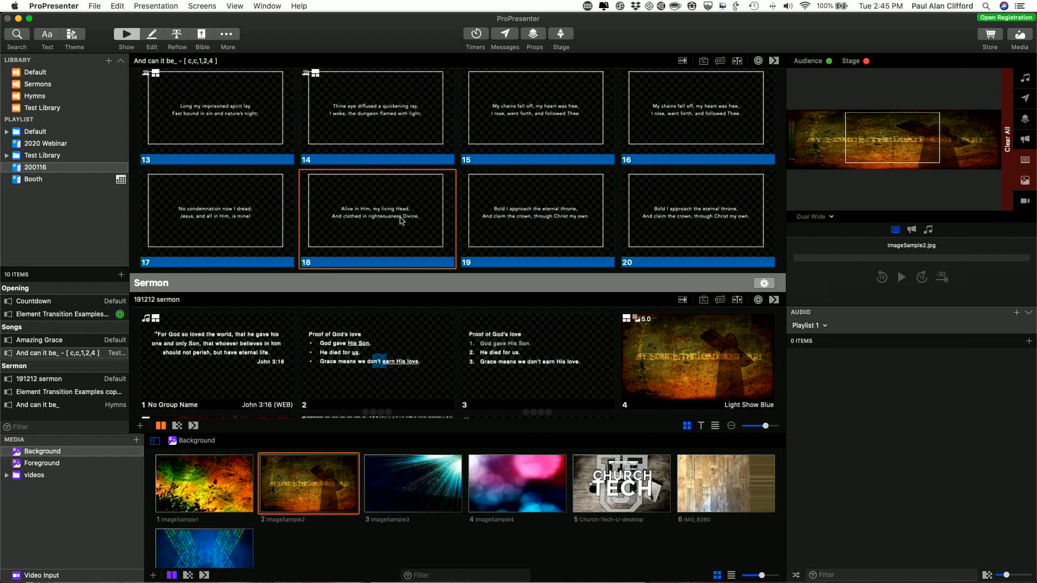
left_click(507, 222)
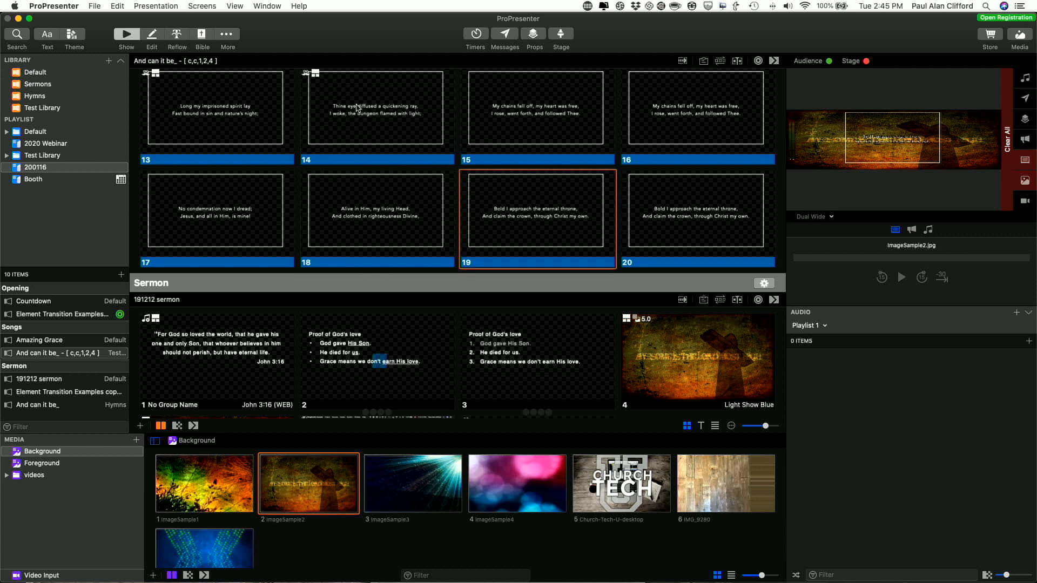
- Trigger slide 14 live to apply its layout actions, followed by slides 15, 16 and 20
left_click(357, 108)
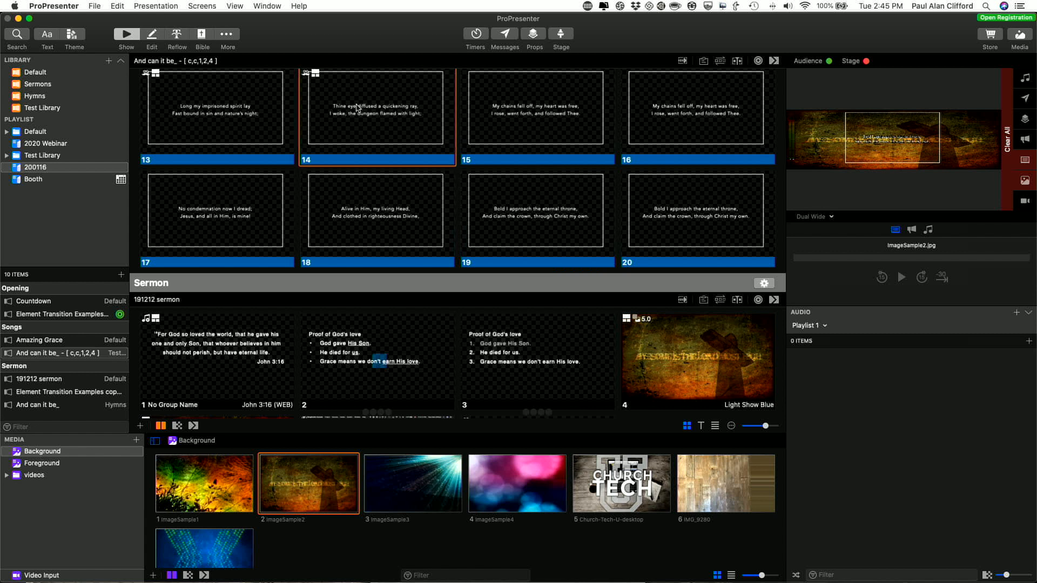
left_click(576, 128)
left_click(661, 127)
left_click(658, 213)
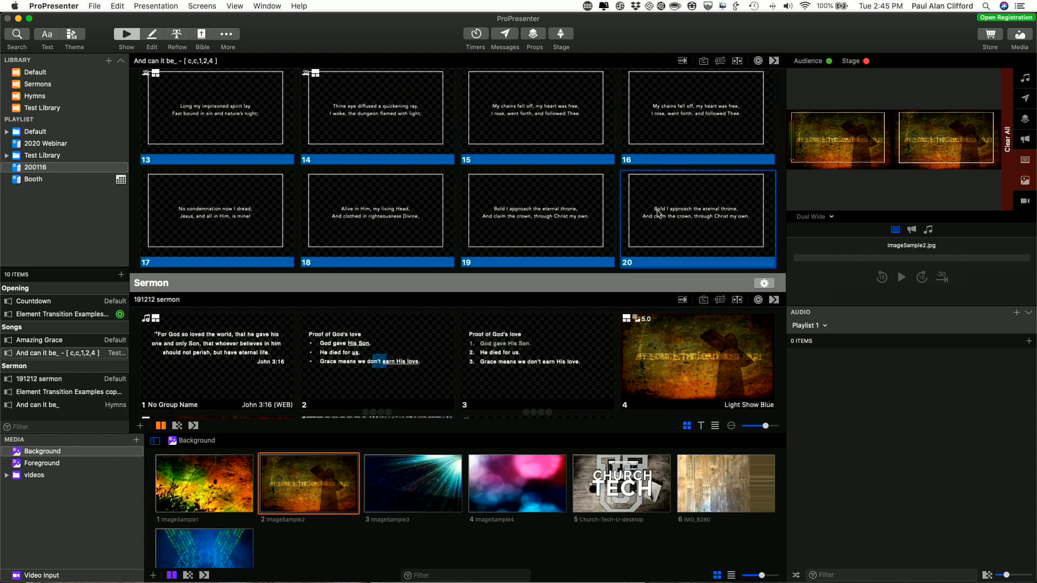